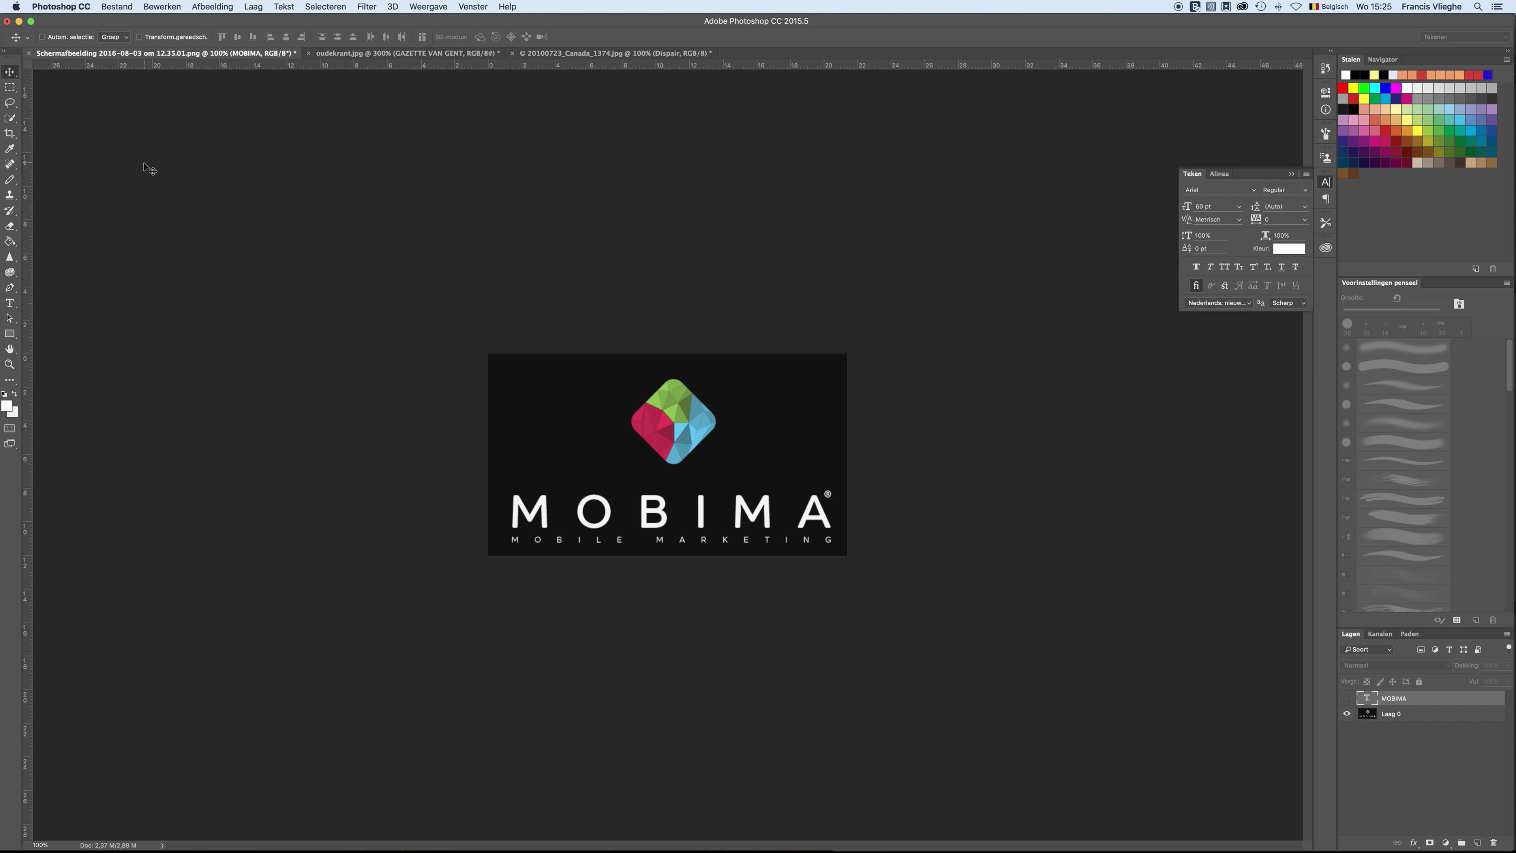
Step: Look over the newspaper and road sign documents, then return to the MOBIMA logo
left_click(370, 53)
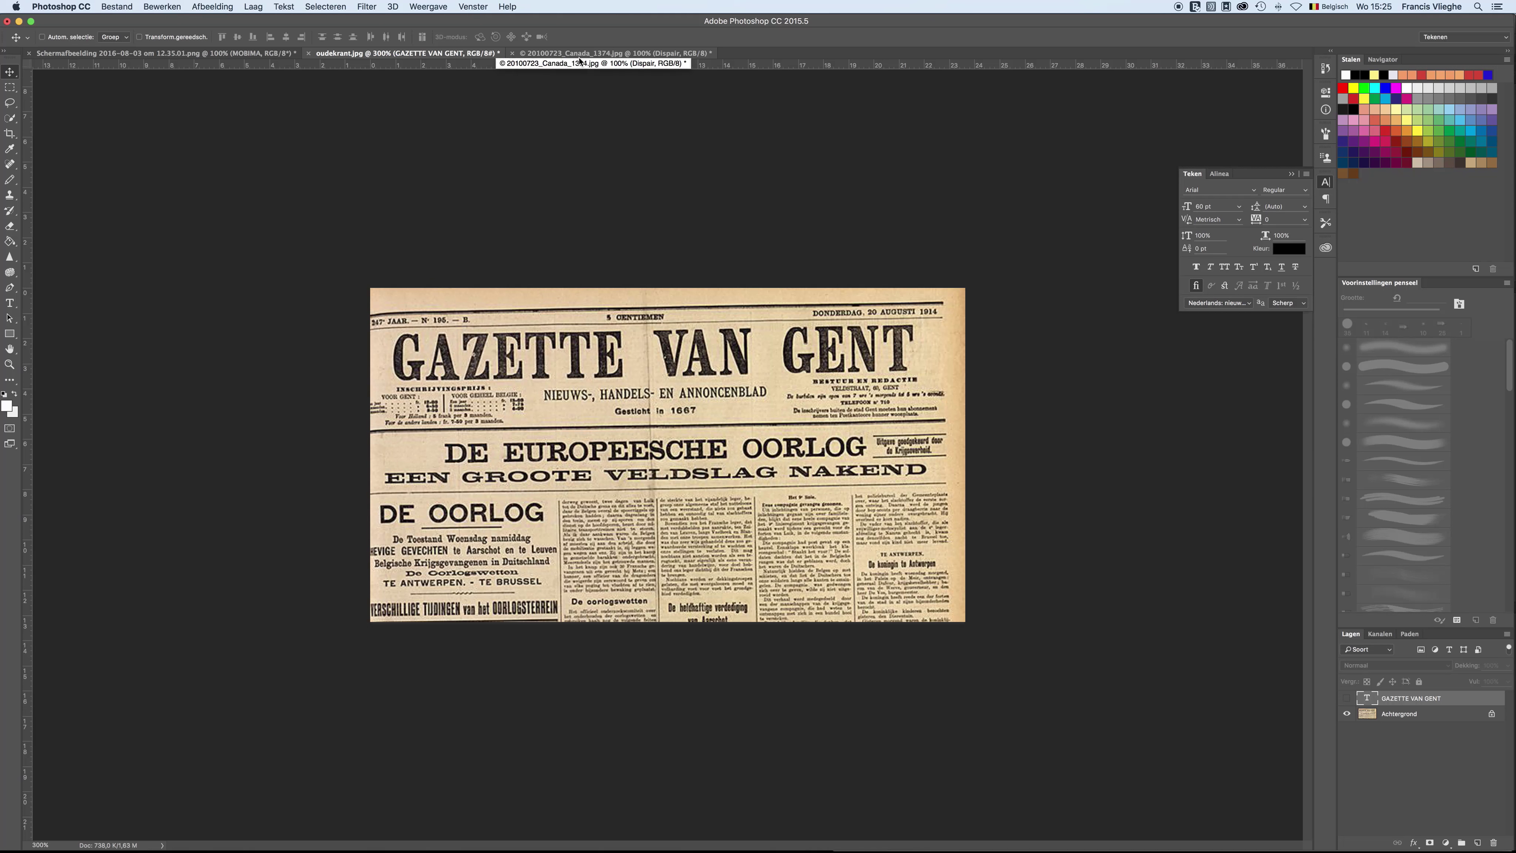
left_click(275, 54)
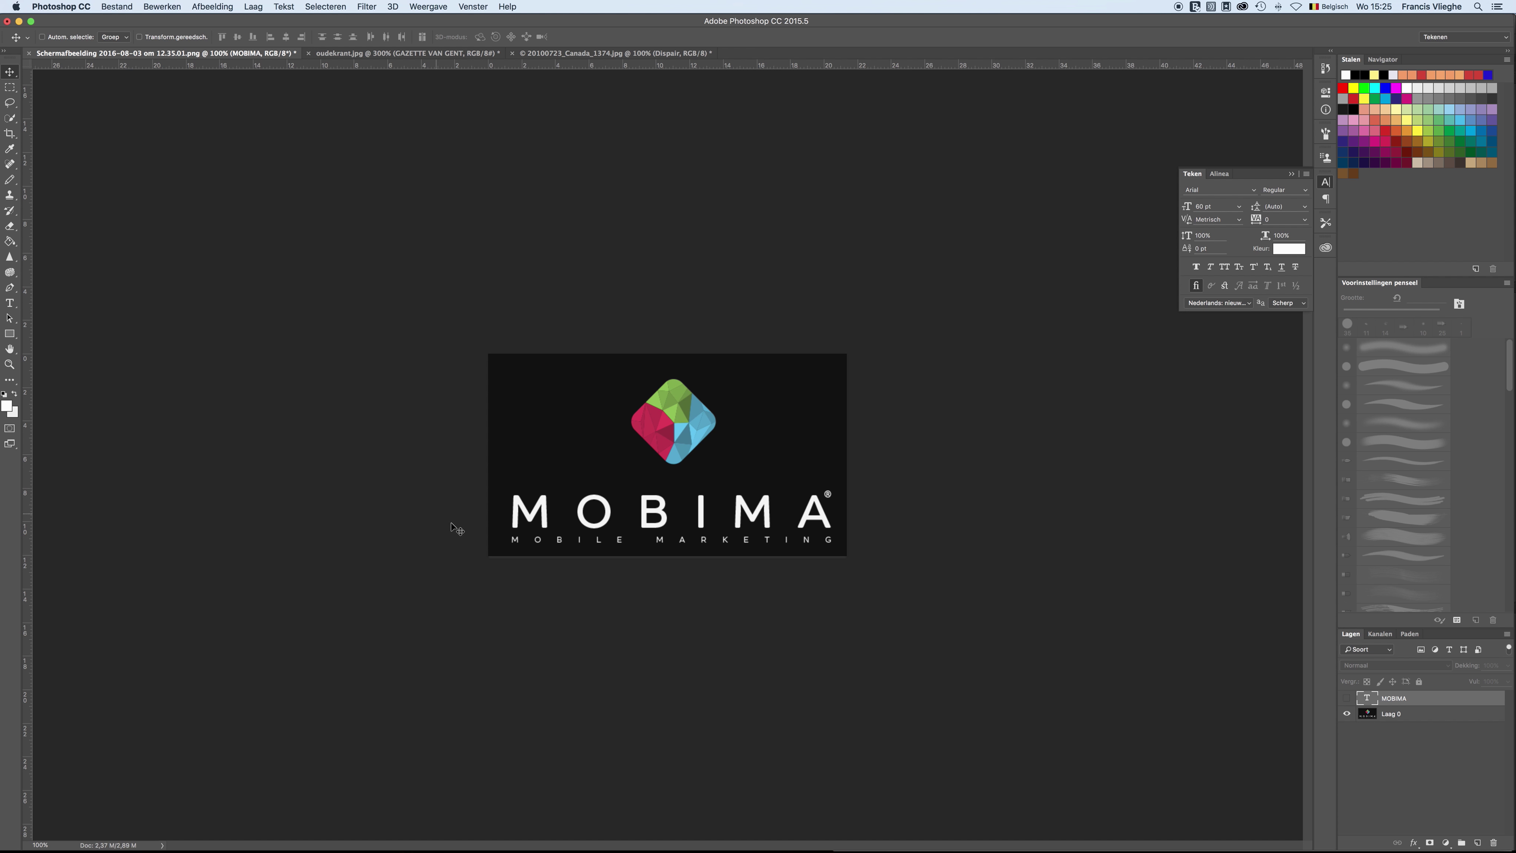
left_click(444, 56)
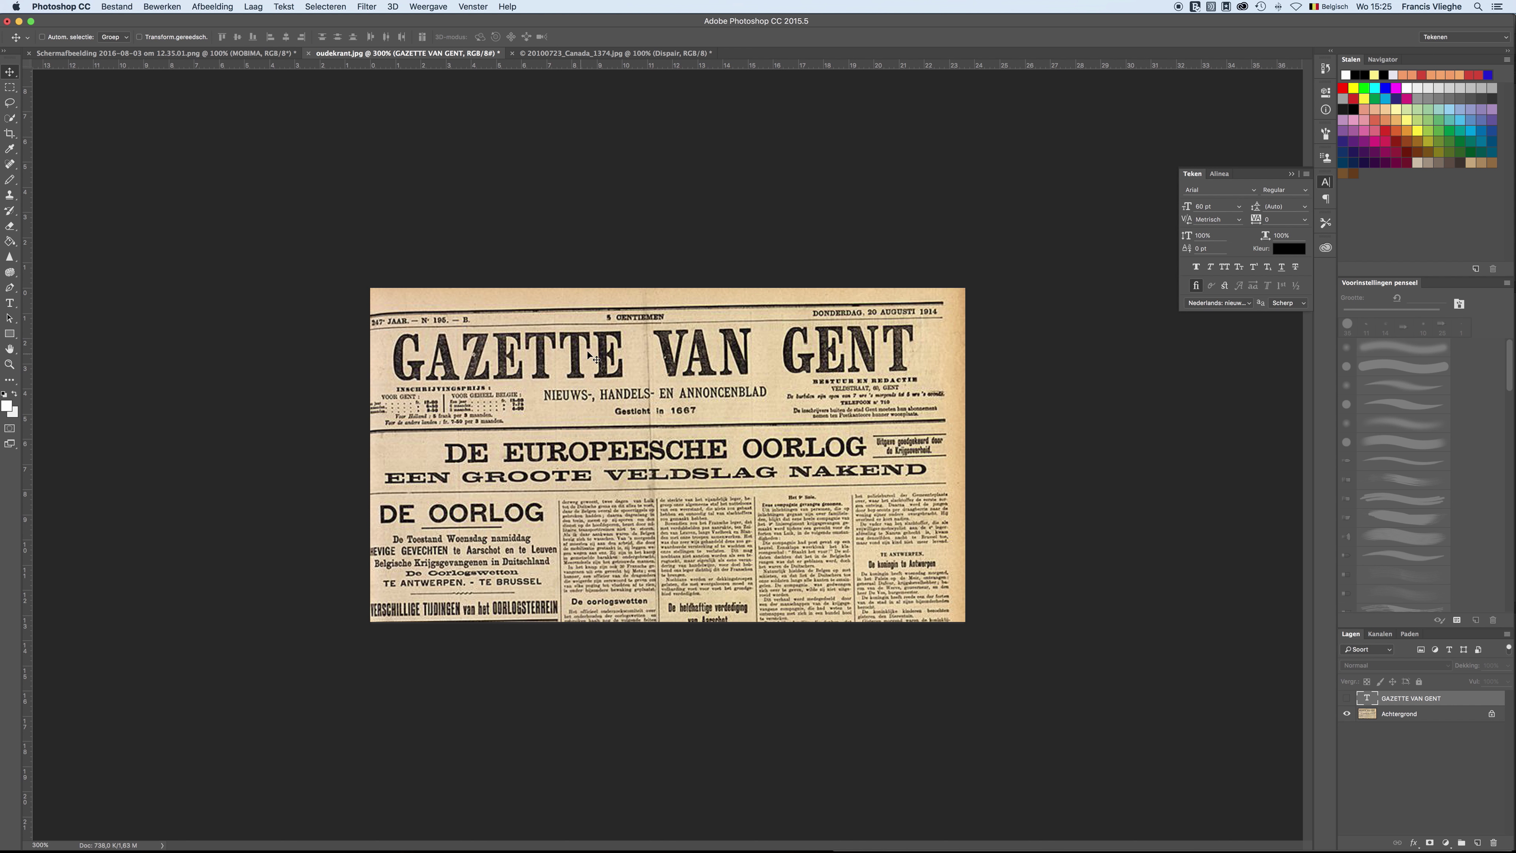
left_click(662, 54)
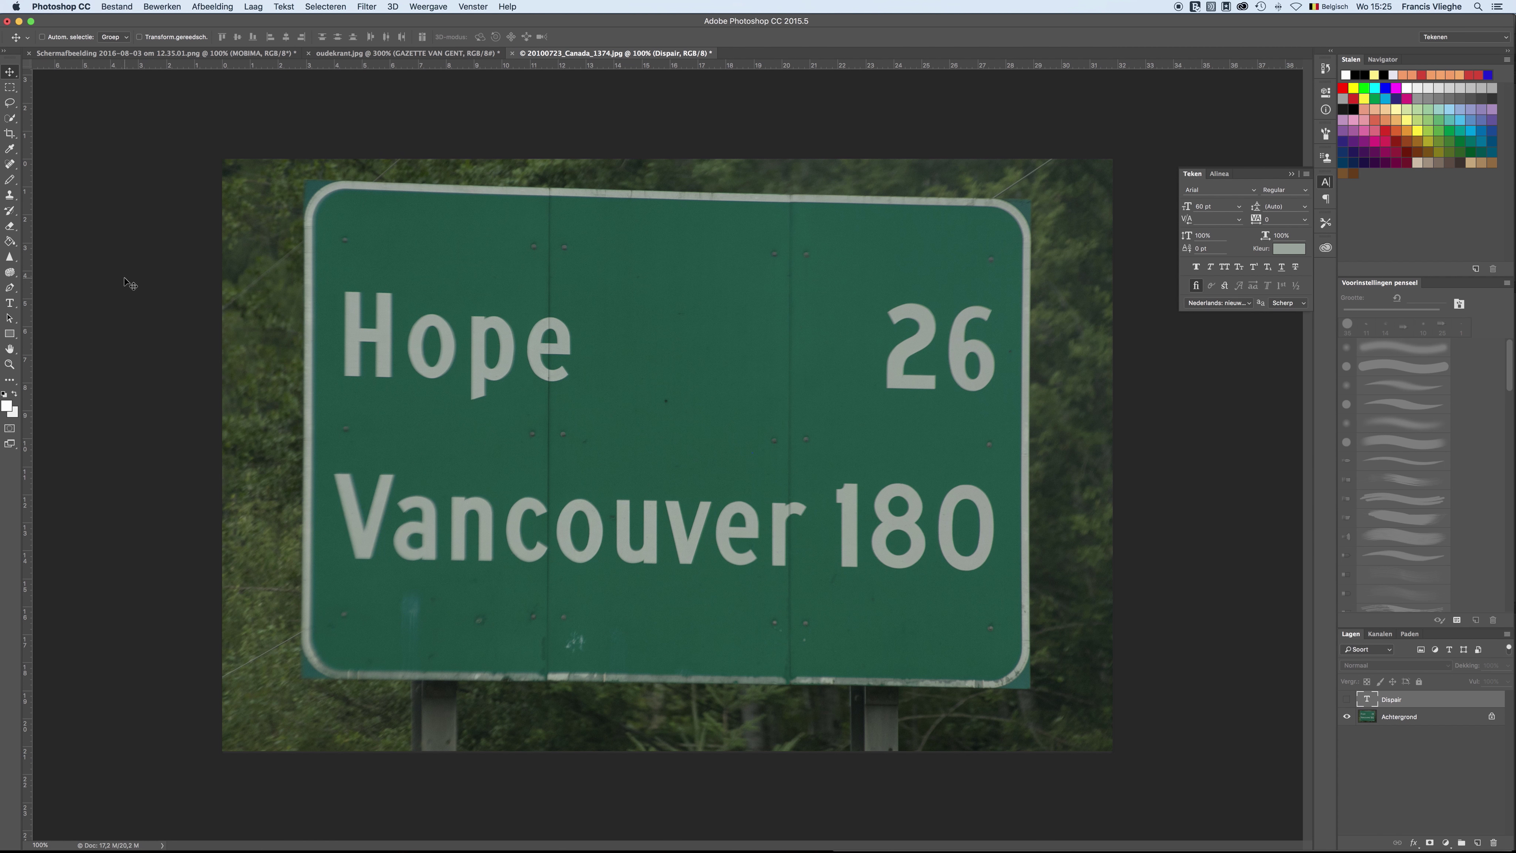
left_click(159, 54)
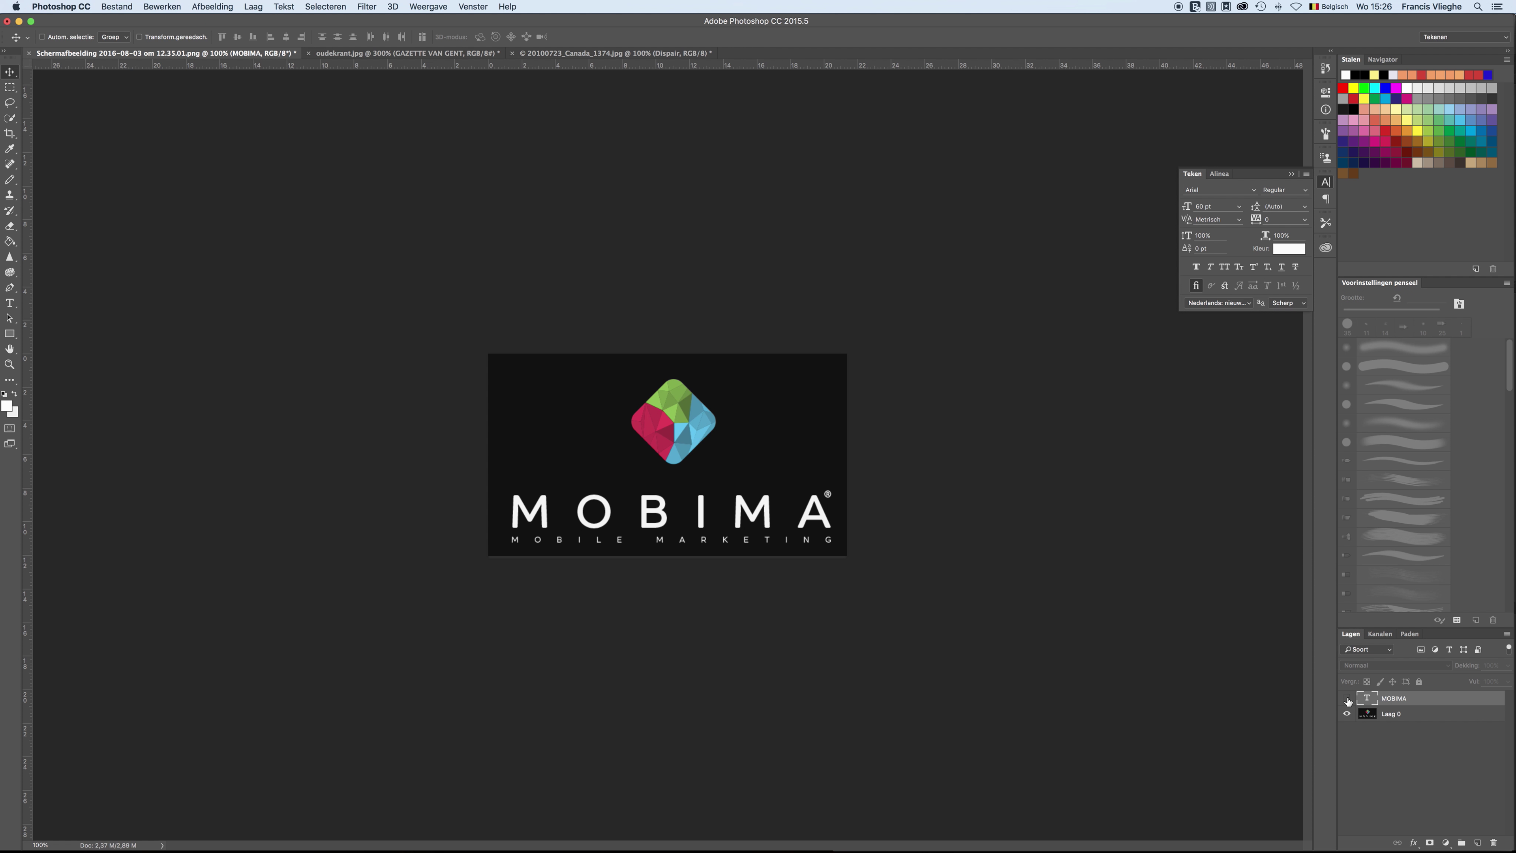
Step: Show the MOBIMA and GAZETTE VAN GENT text layers and drag MOBIMA beneath the logo mark
left_click(1347, 699)
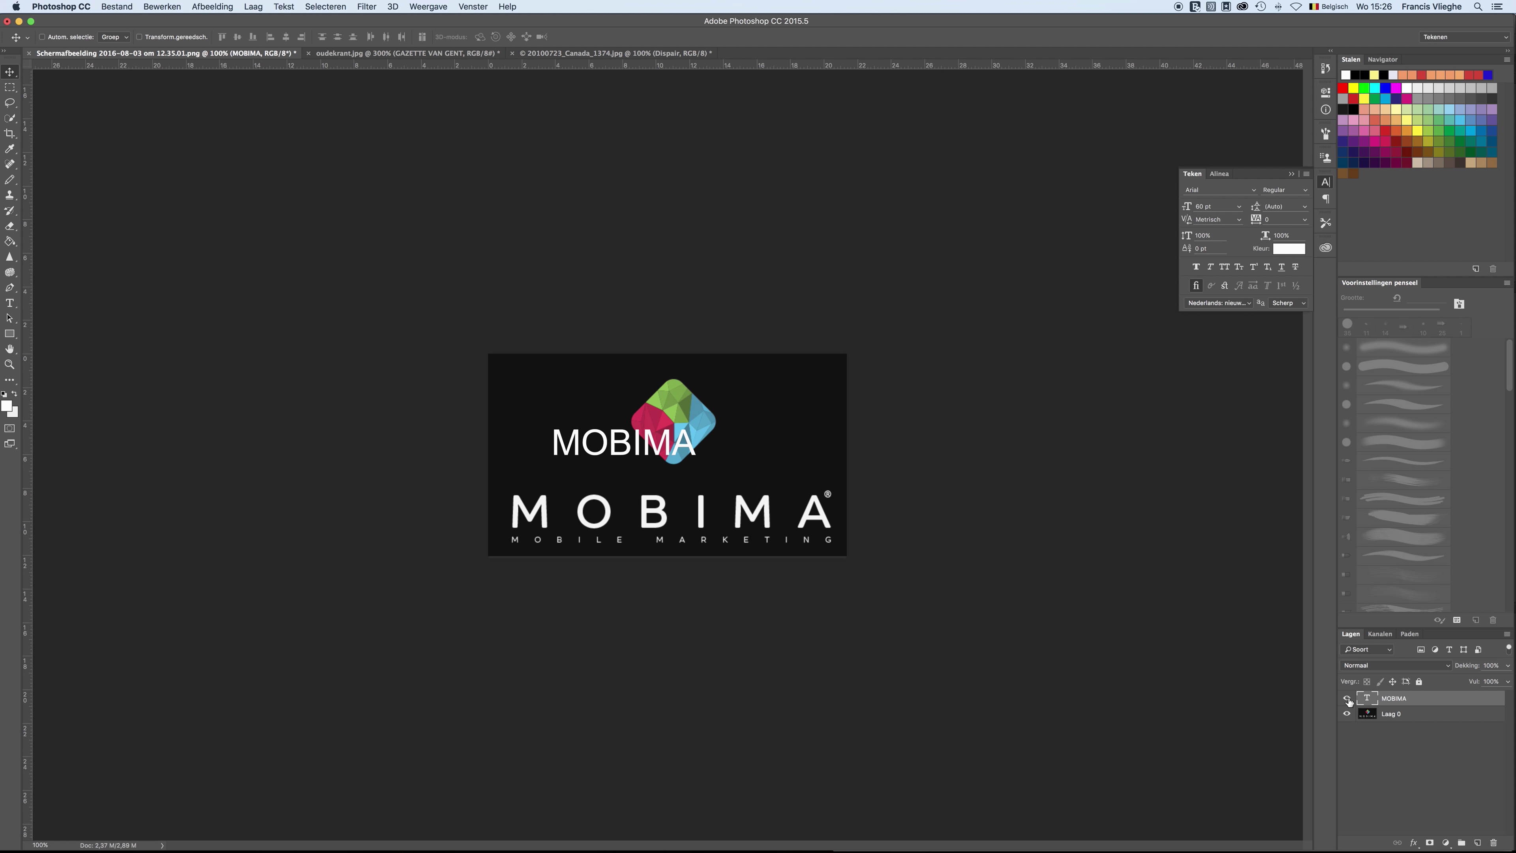
left_click(428, 54)
left_click(1348, 698)
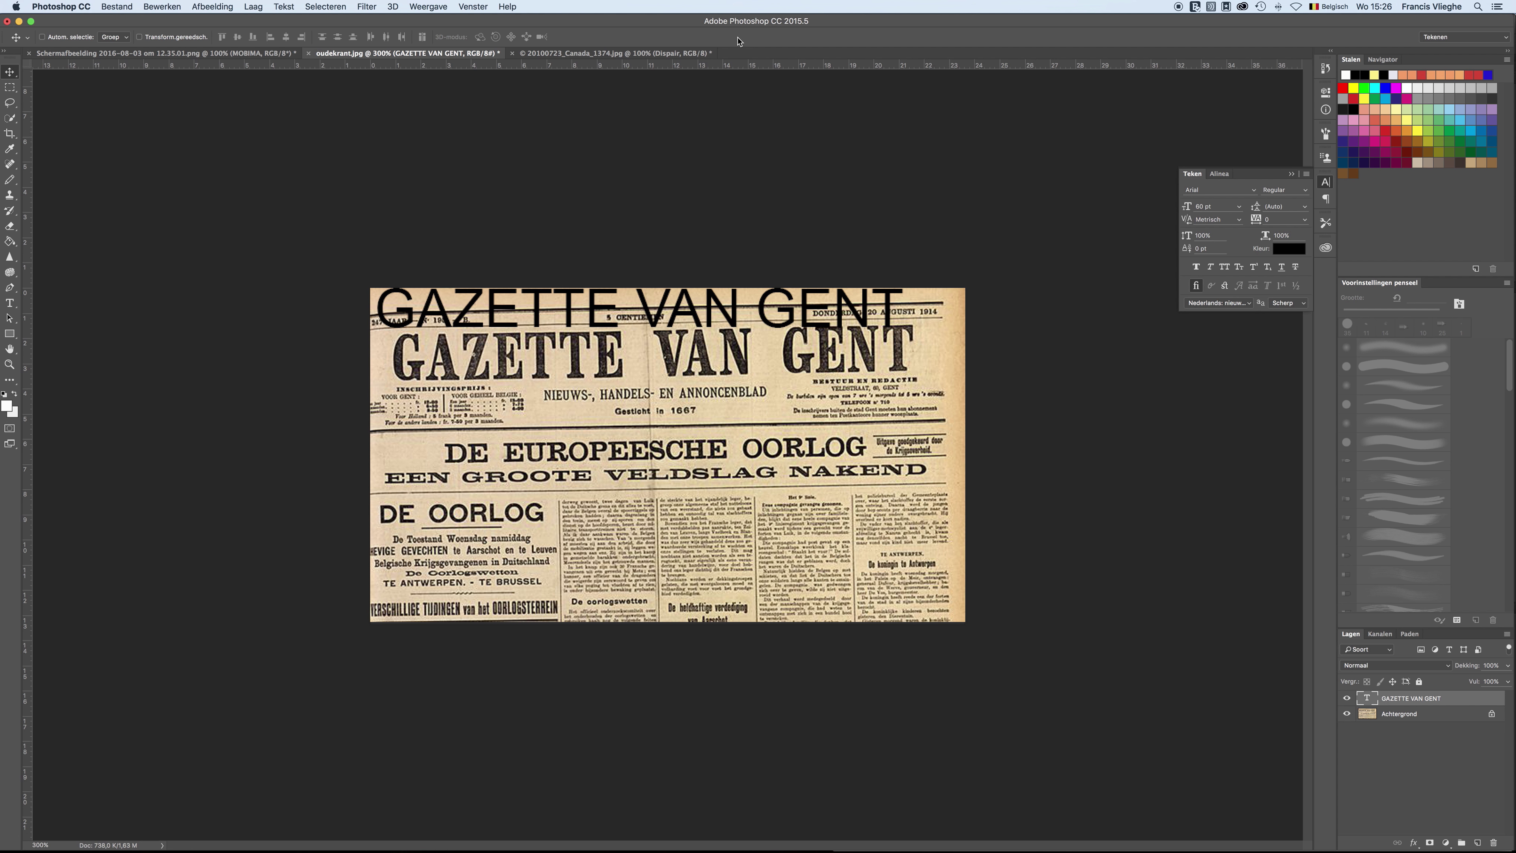
key("ctrl+shift+Tab")
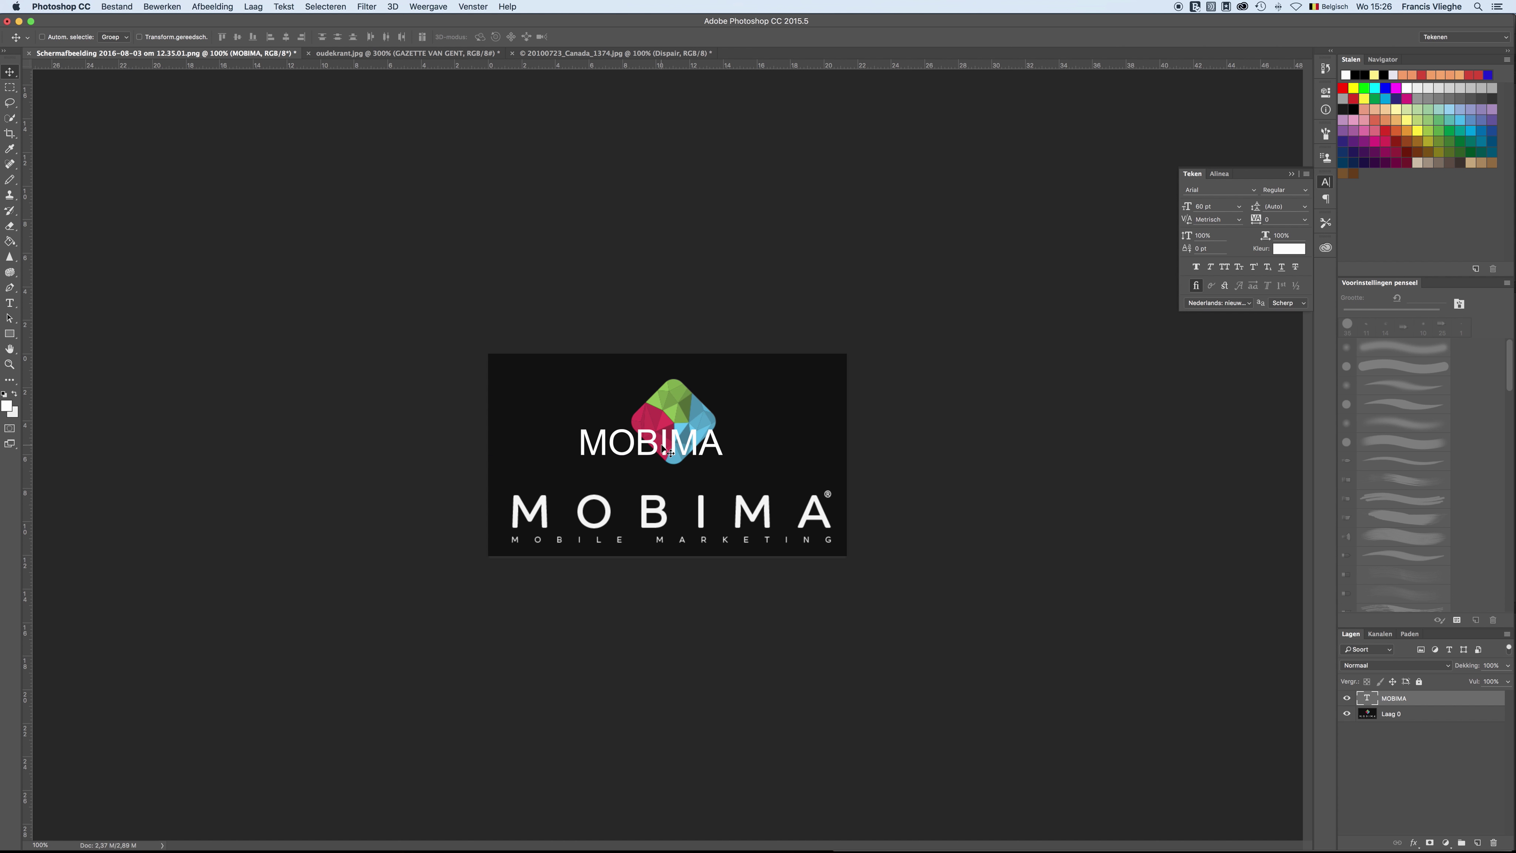
left_click_drag(610, 445, 655, 457)
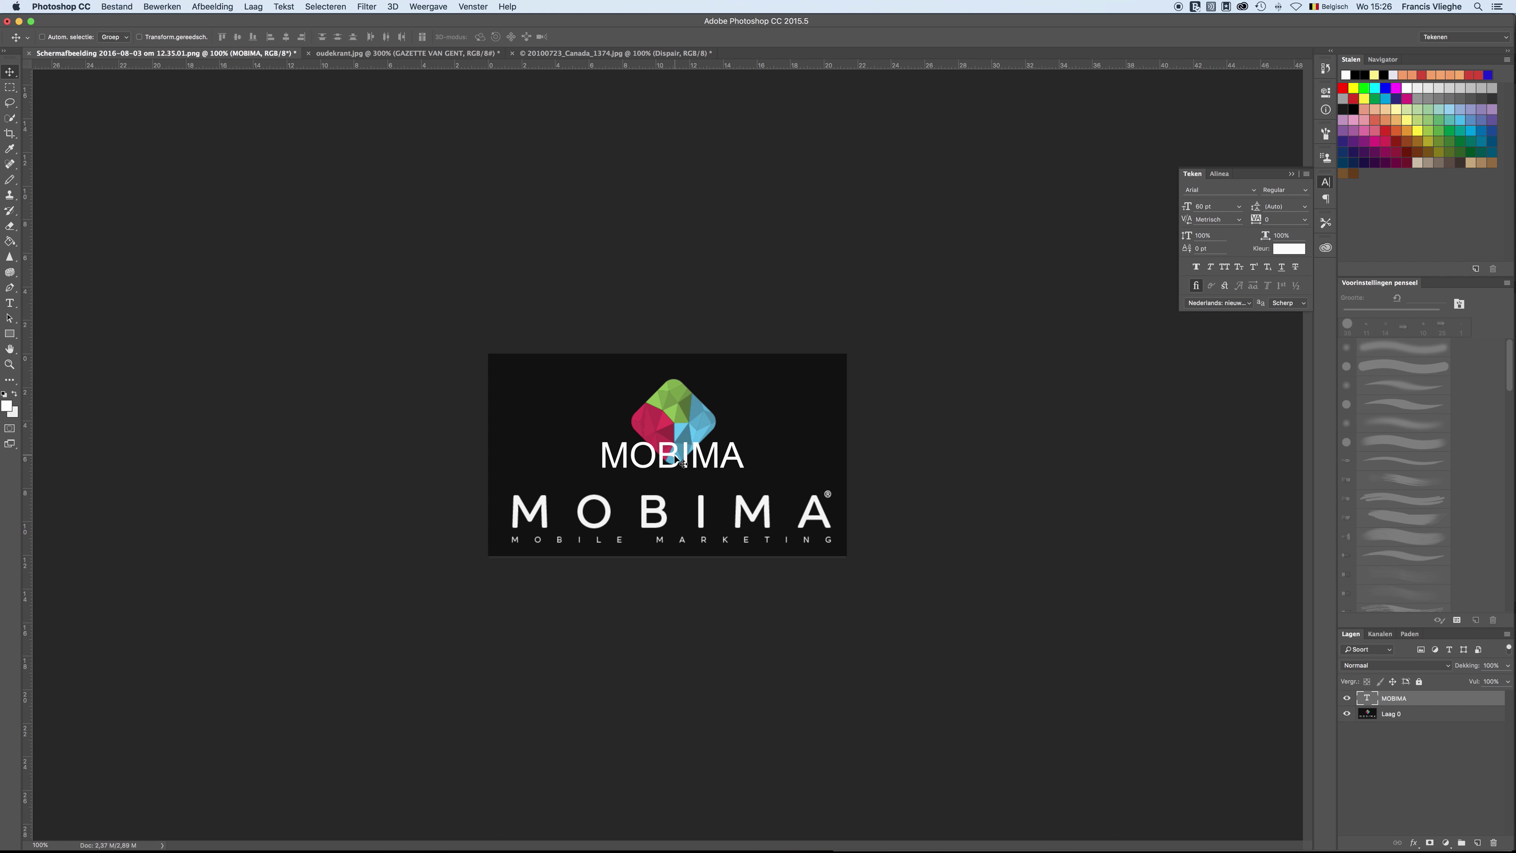
Step: Set the MOBIMA text's tracking to 440 in the Character panel
left_click(10, 302)
double_click(685, 461)
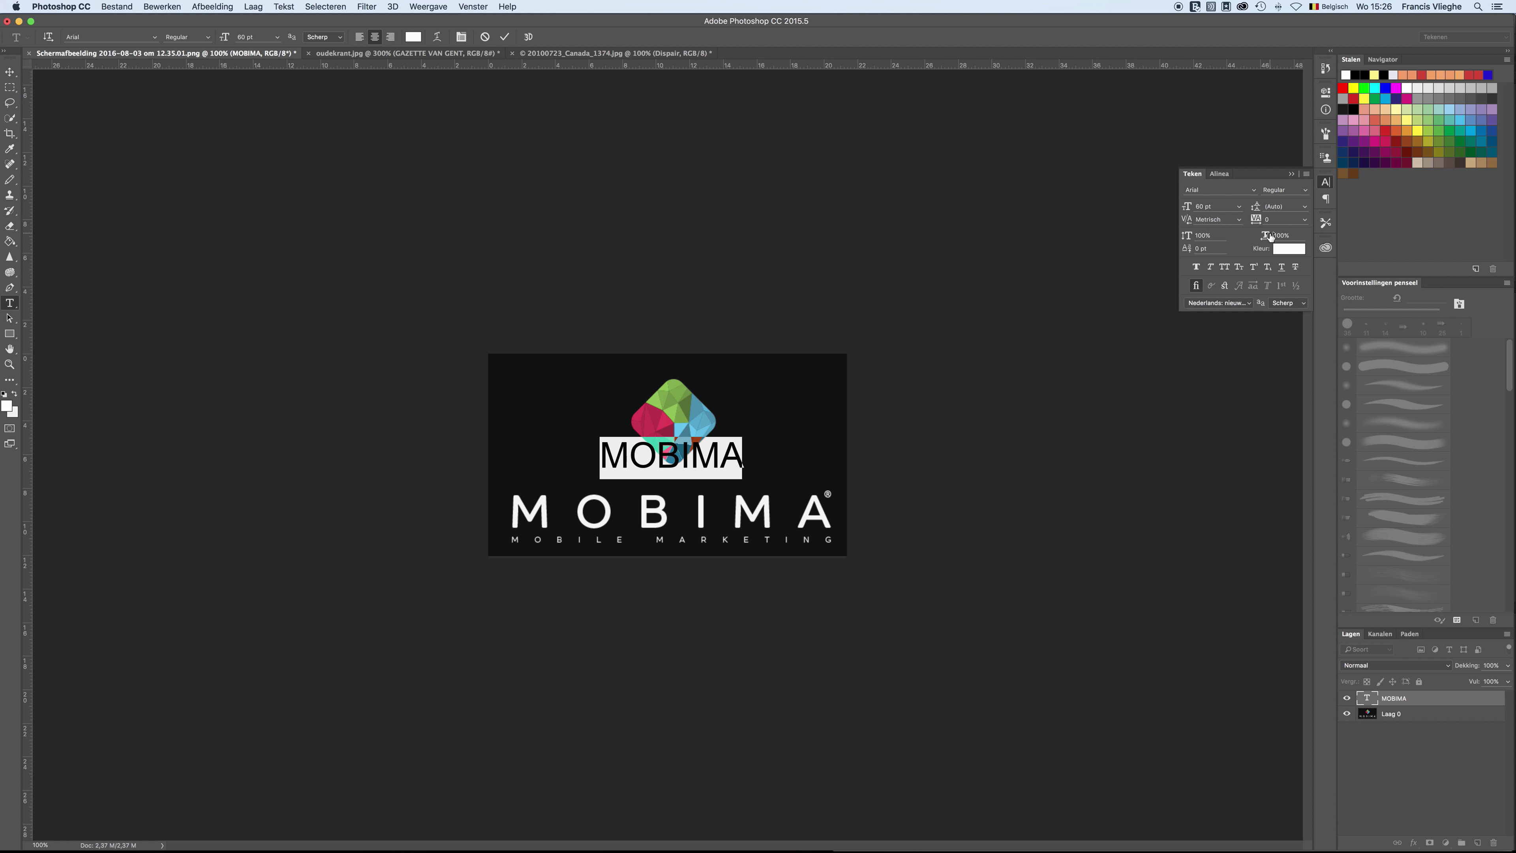
left_click(1266, 219)
type("440")
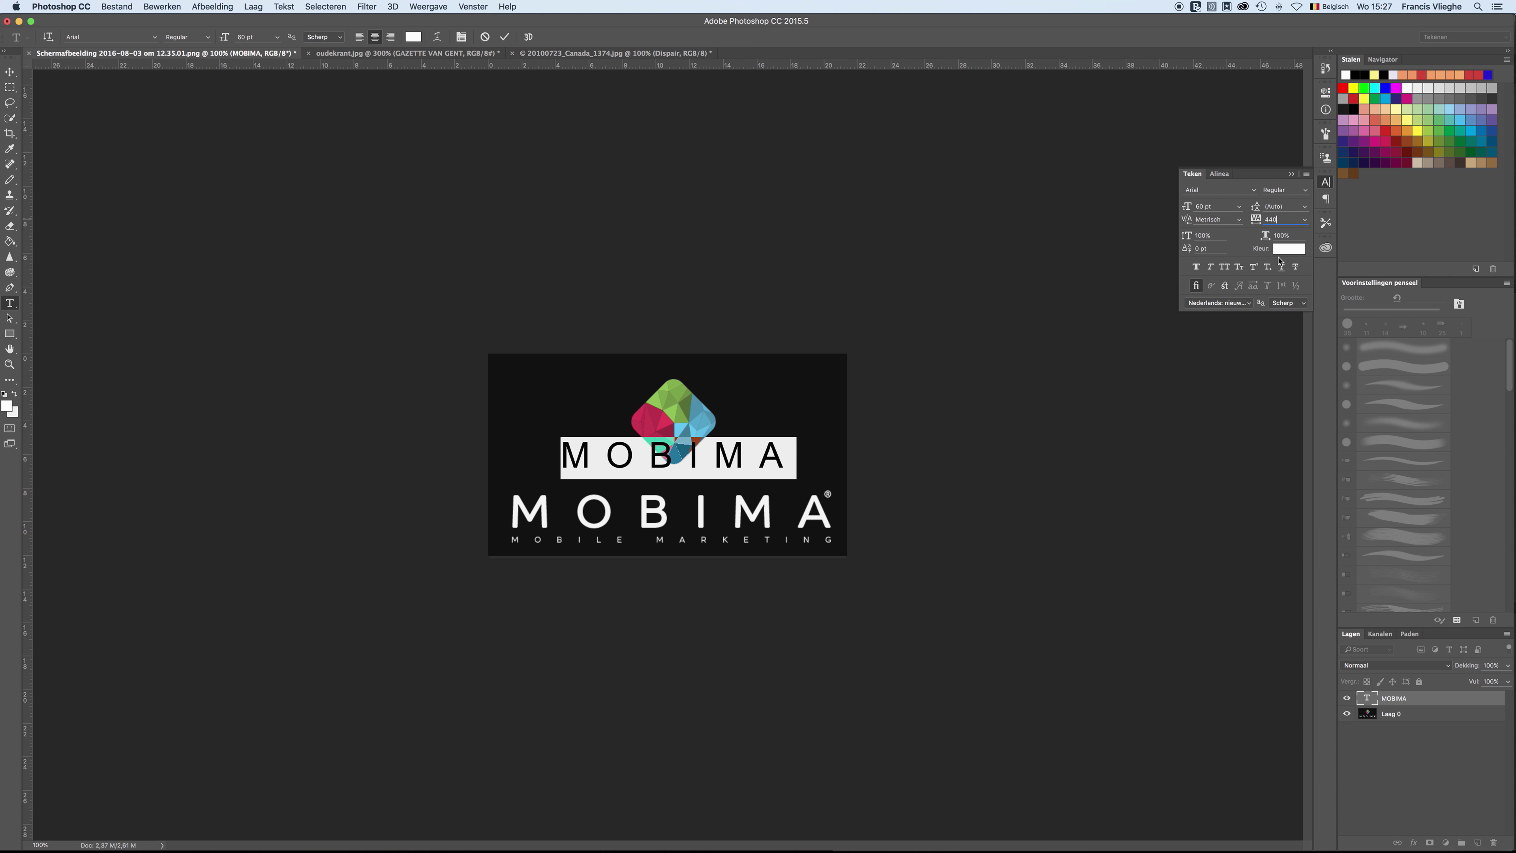
left_click(411, 55)
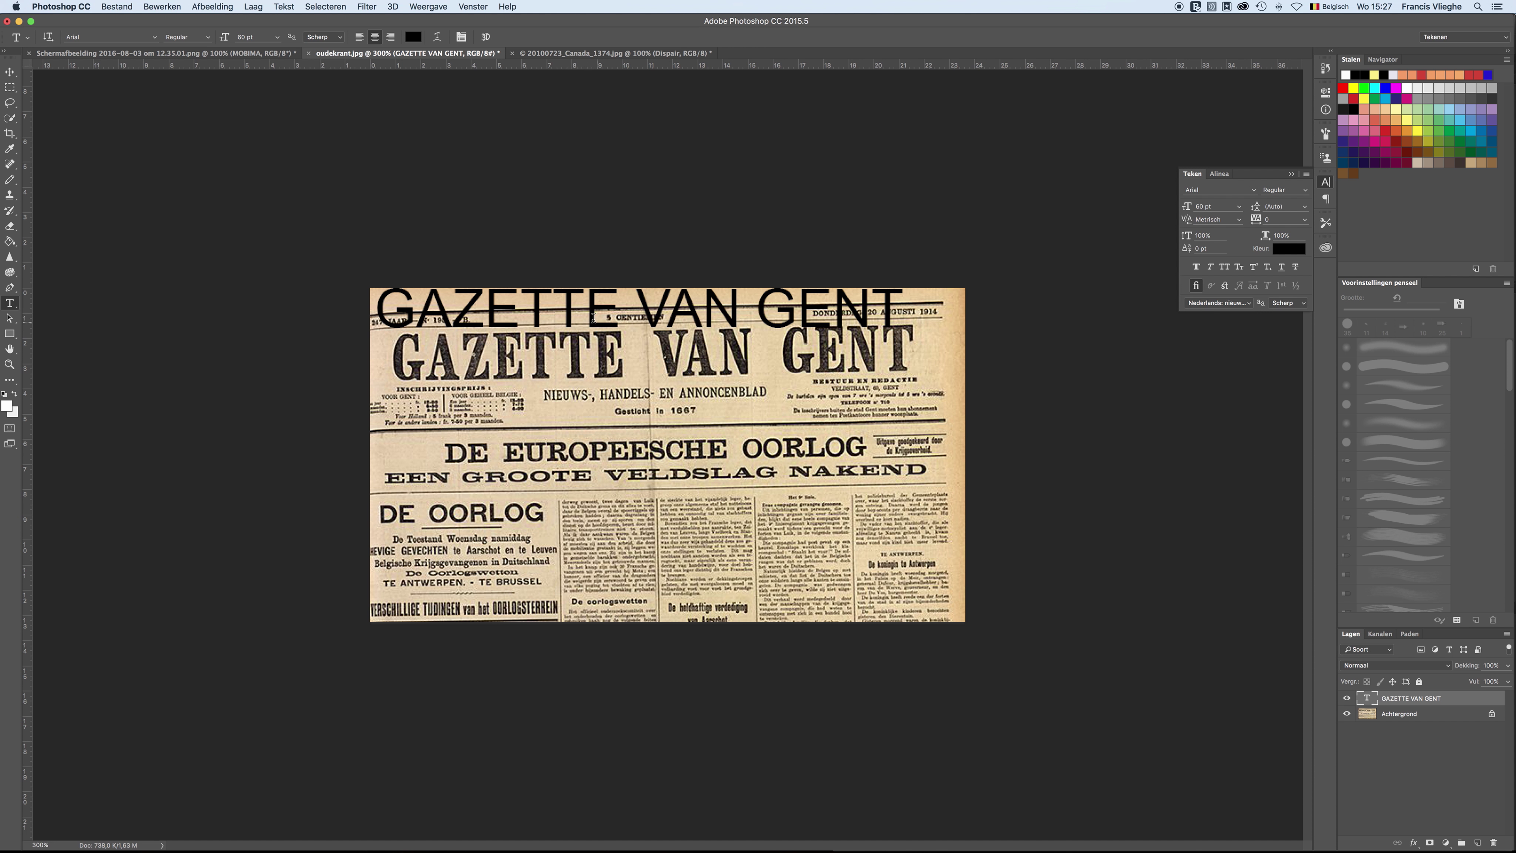
Step: Condense the whole GAZETTE VAN GENT line to 80% horizontal scale
double_click(589, 316)
triple_click(587, 316)
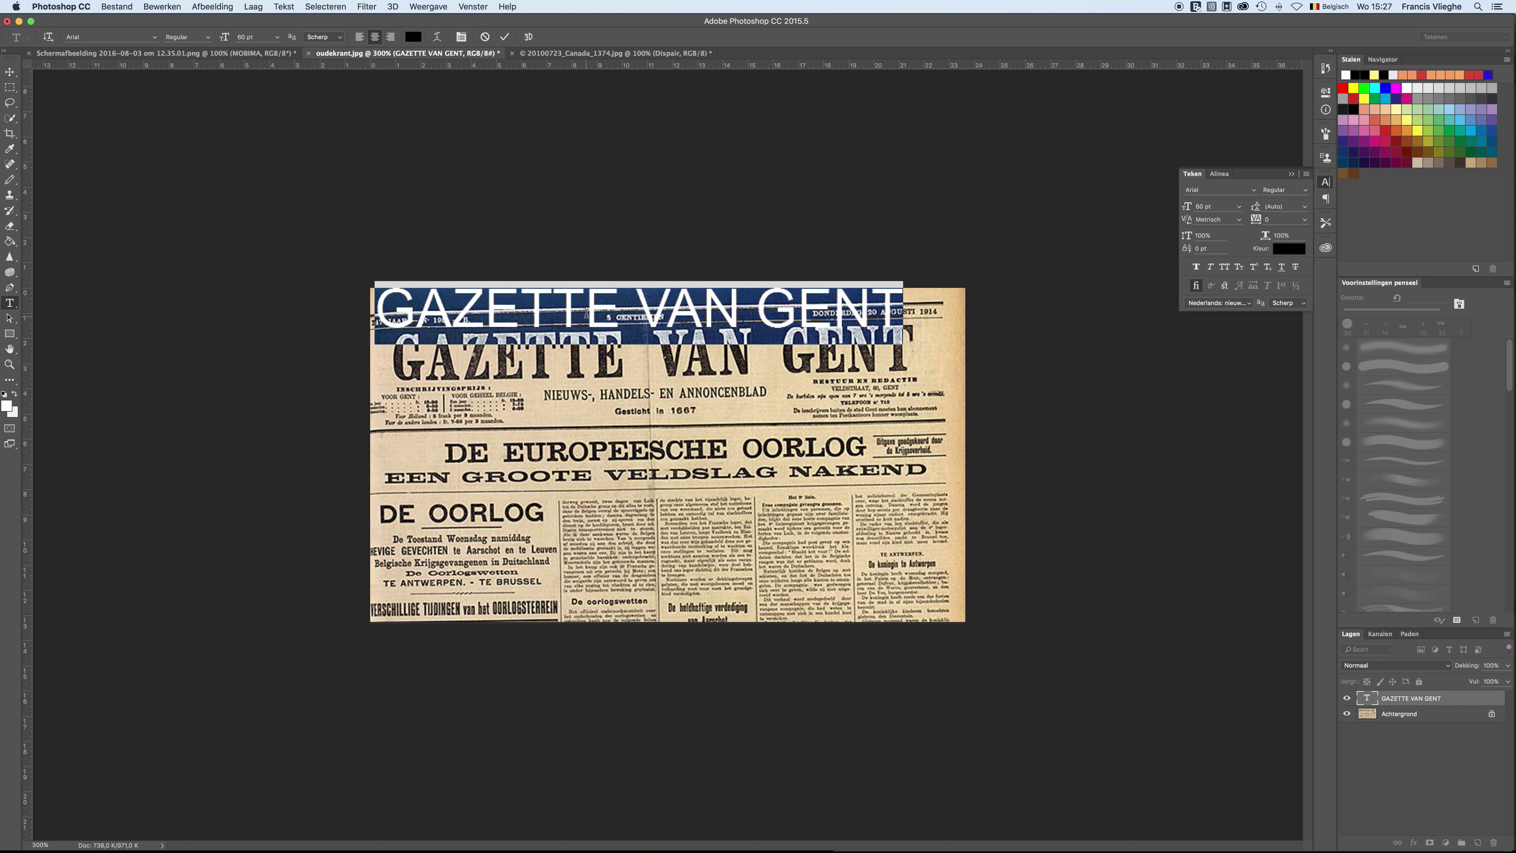
left_click(1279, 237)
type("80")
key("Return")
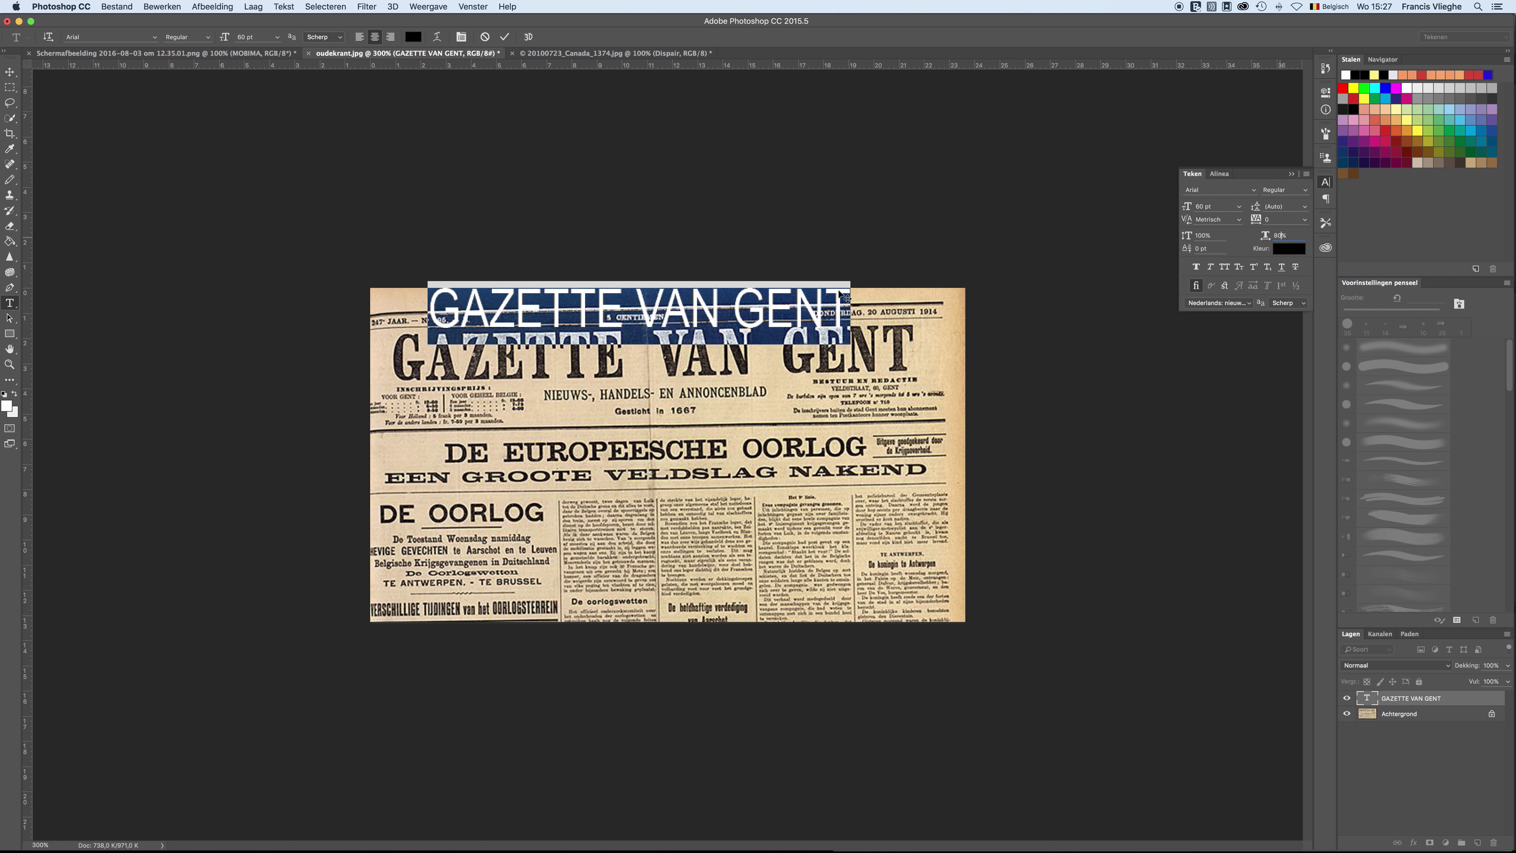
left_click(228, 56)
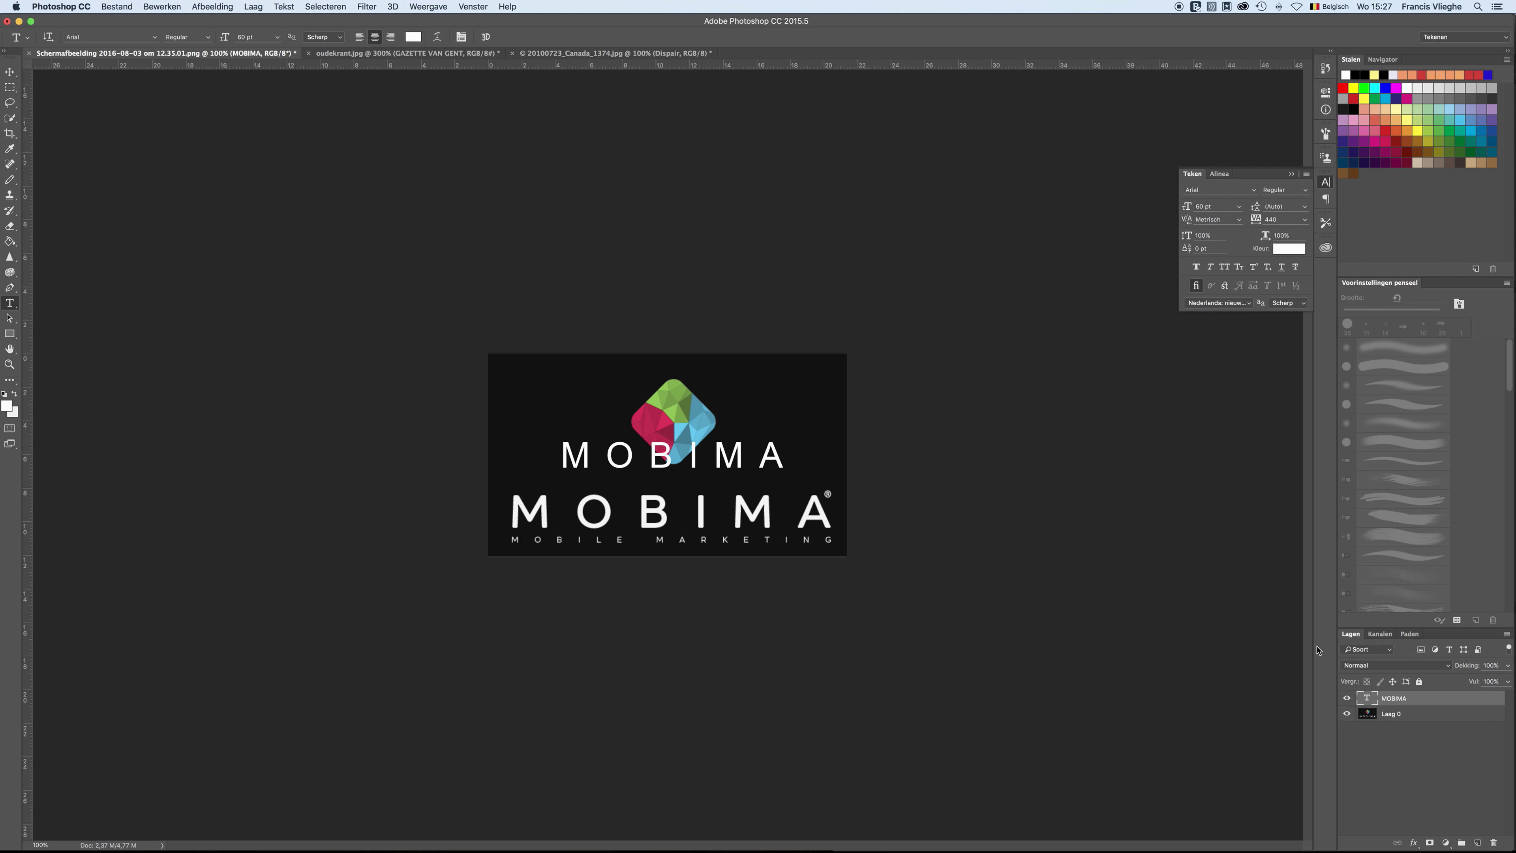
Step: Launch Type > Match Font (Lettertype afstemmen) on the MOBIMA logo document
left_click(284, 6)
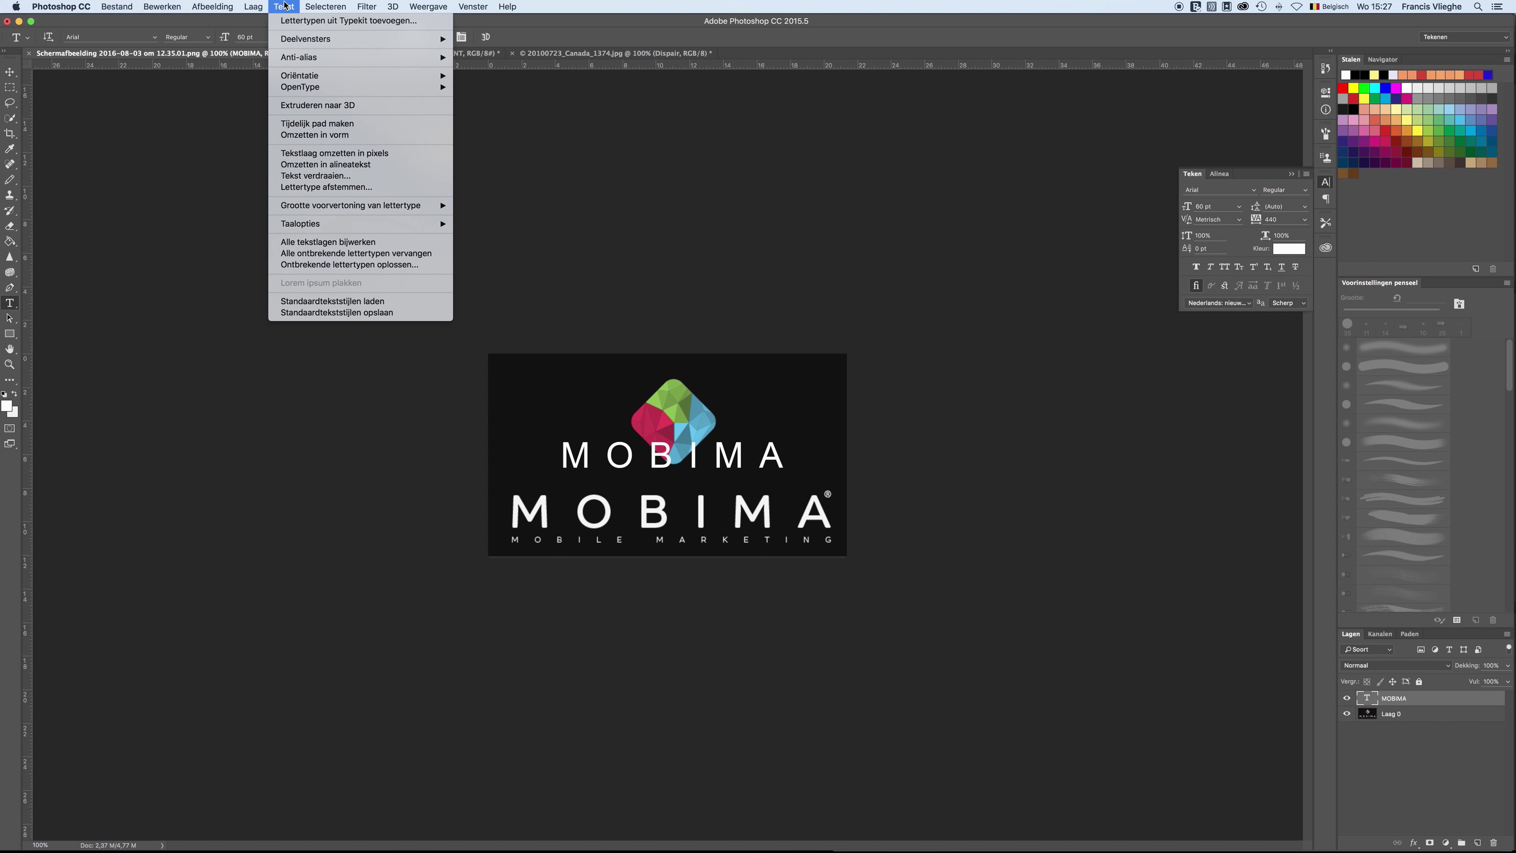
left_click(361, 187)
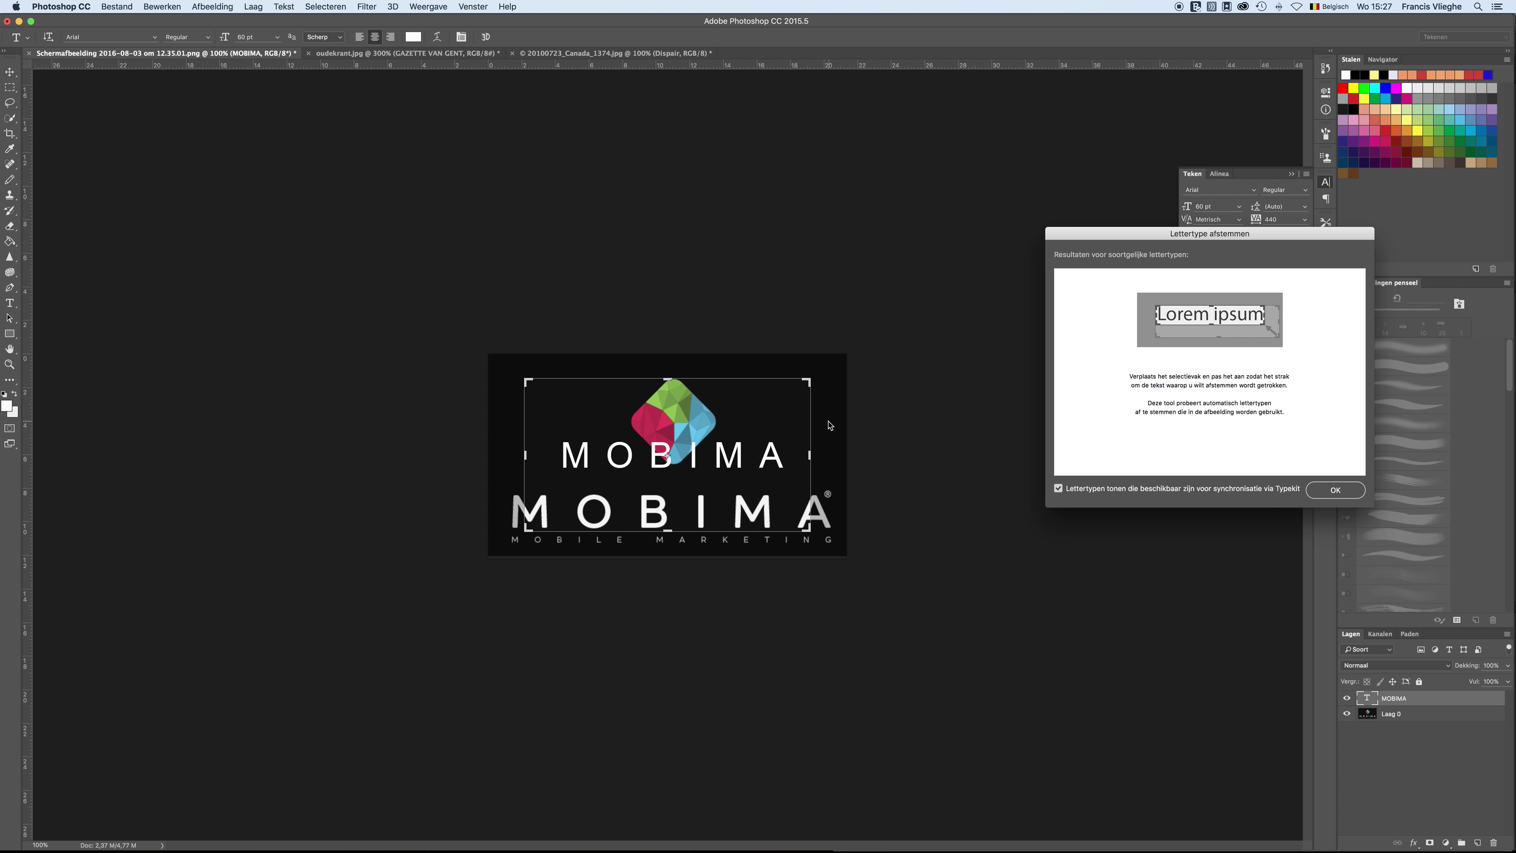
Step: Move the Match Font detection box onto the large MOBIMA lettering and resize it to fit
mouse_move(805, 413)
left_mouse_down()
mouse_move(788, 500)
mouse_move(816, 582)
left_mouse_up()
mouse_move(787, 641)
left_mouse_down()
mouse_move(810, 529)
mouse_move(792, 530)
left_mouse_up()
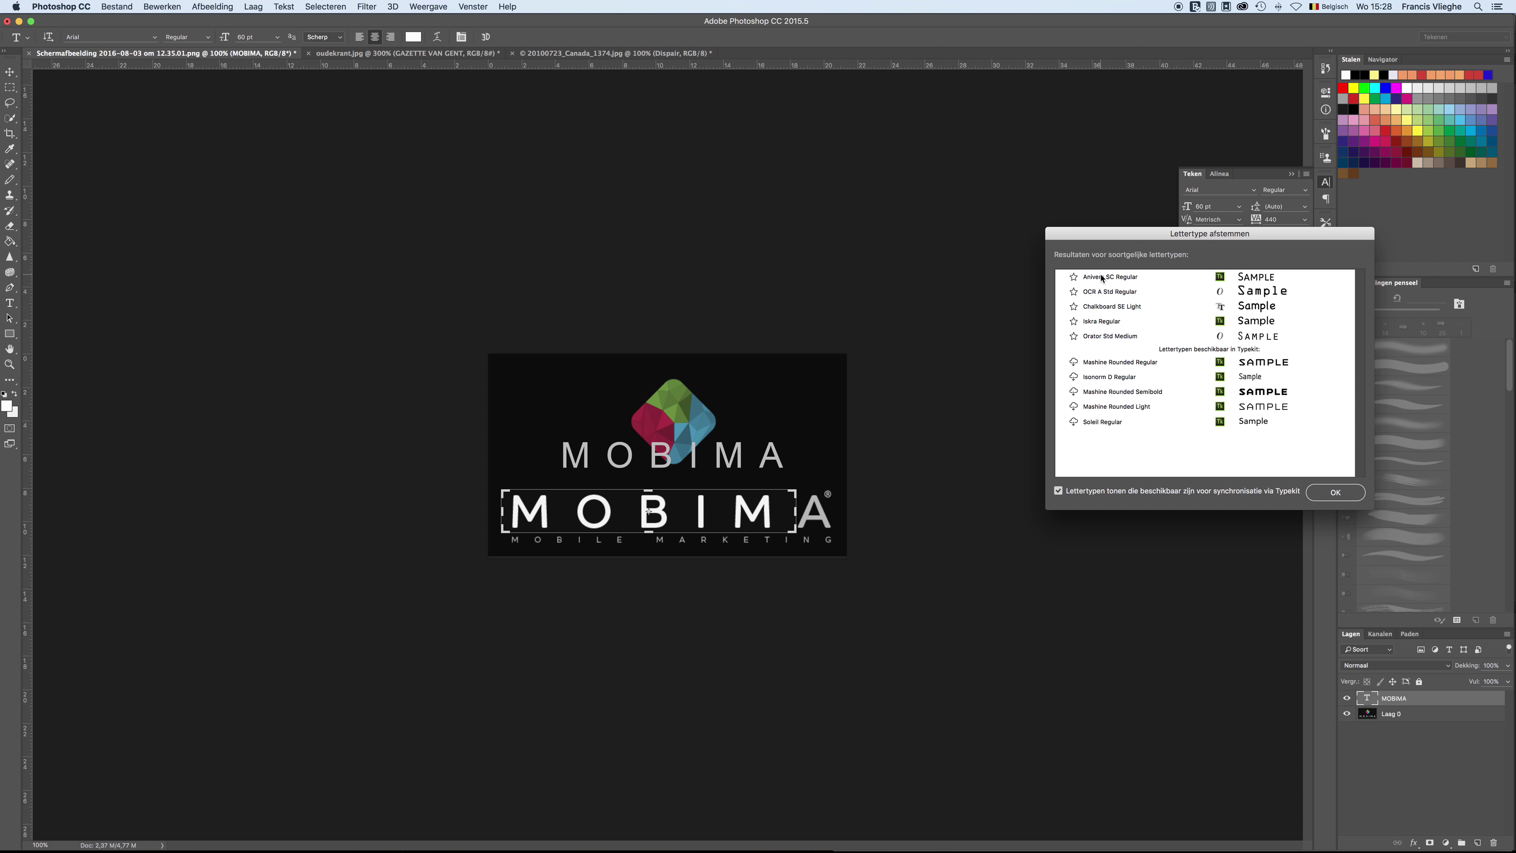
Step: Preview Anivers SC, OCR A Std, Chalkboard SE, Iskra and Orator, then sync Soleil Regular
left_click(1102, 279)
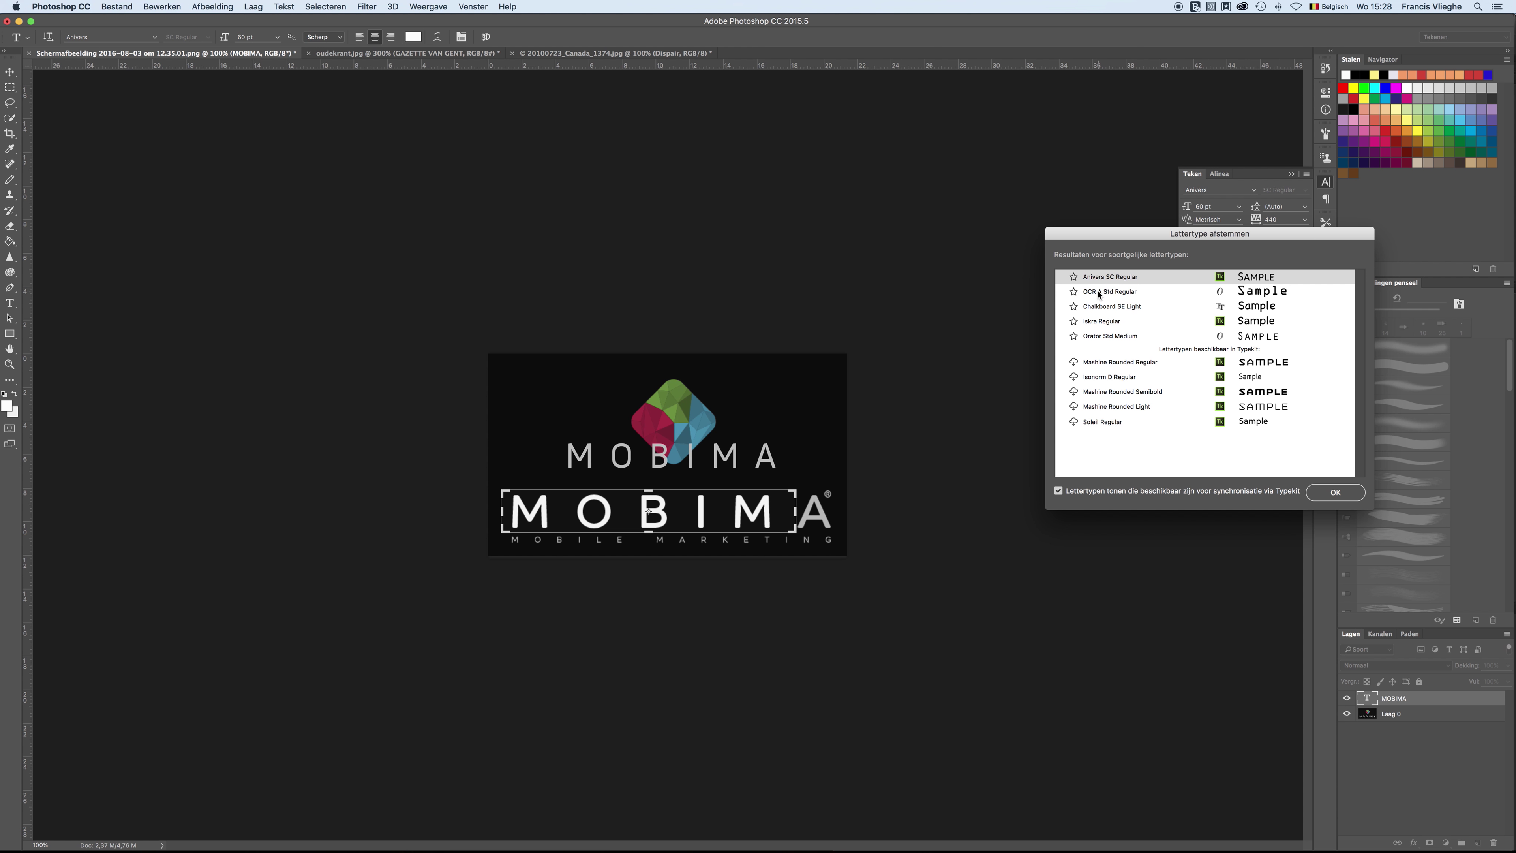
left_click(1100, 294)
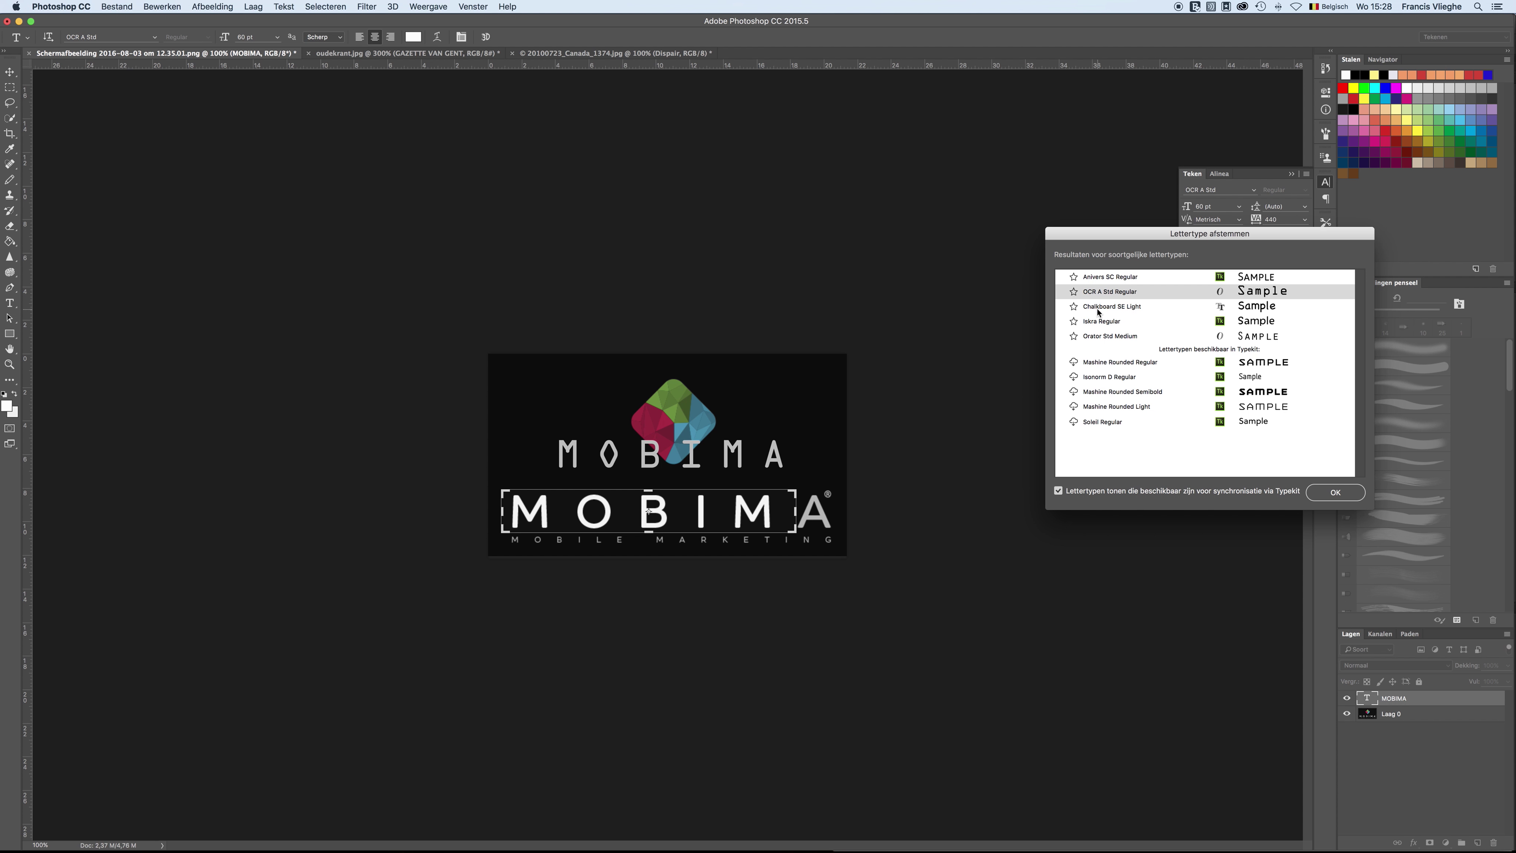
left_click(1099, 308)
left_click(1100, 322)
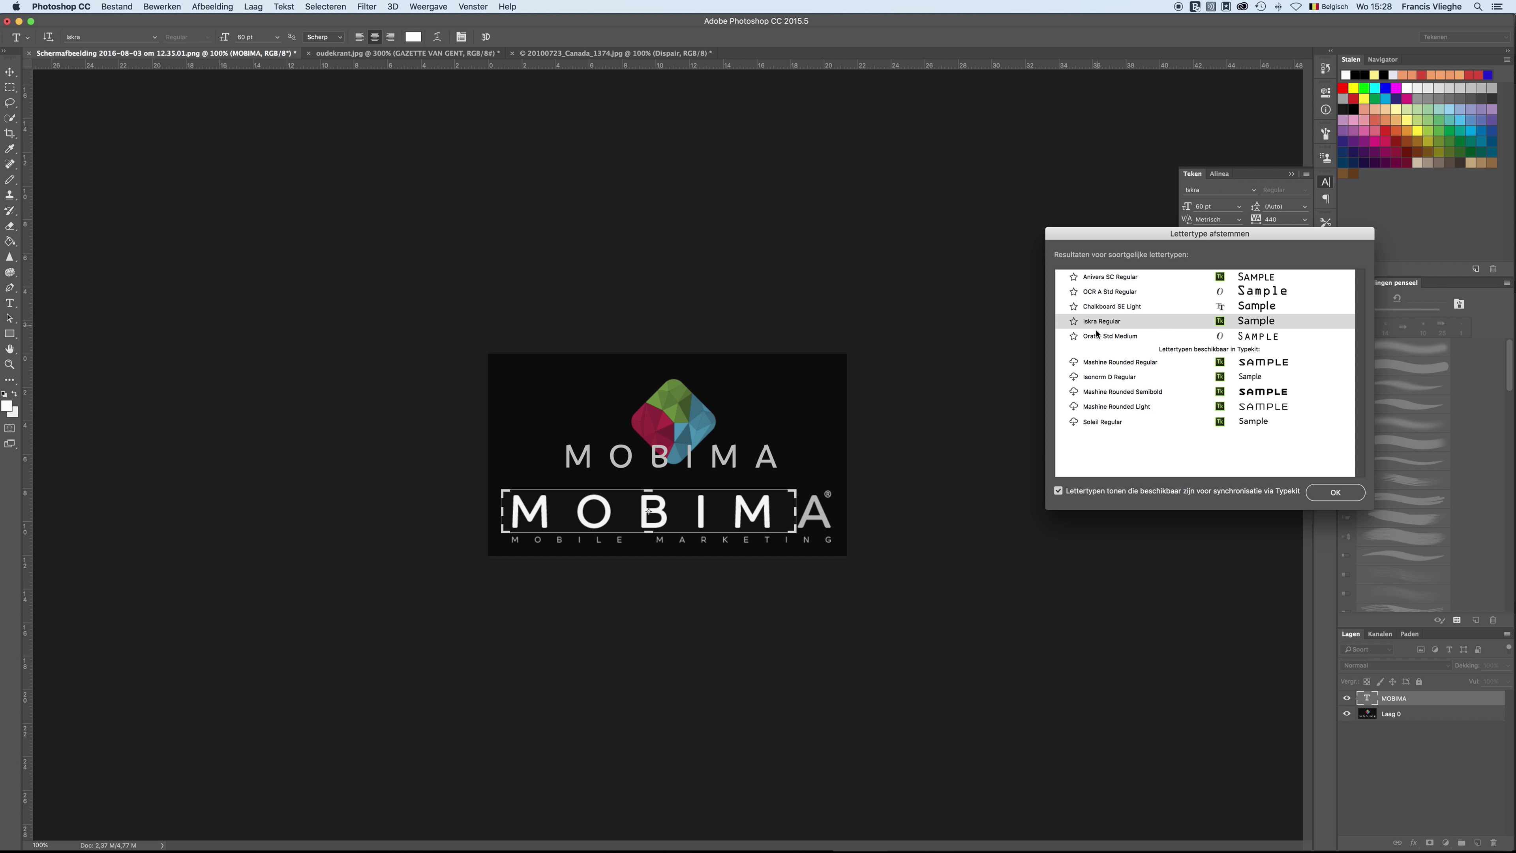
left_click(1097, 338)
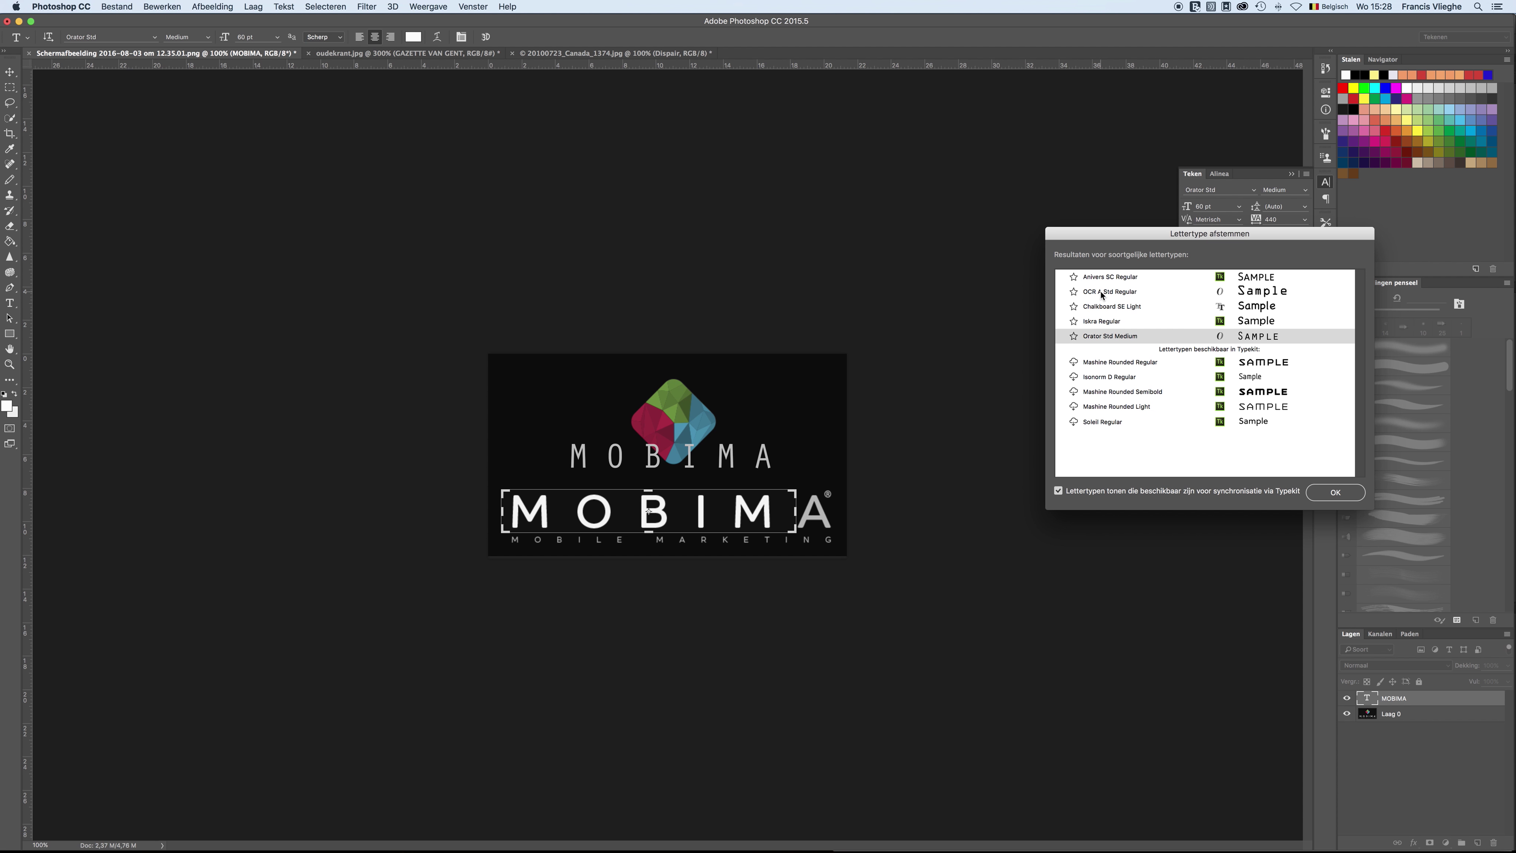
left_click(1106, 278)
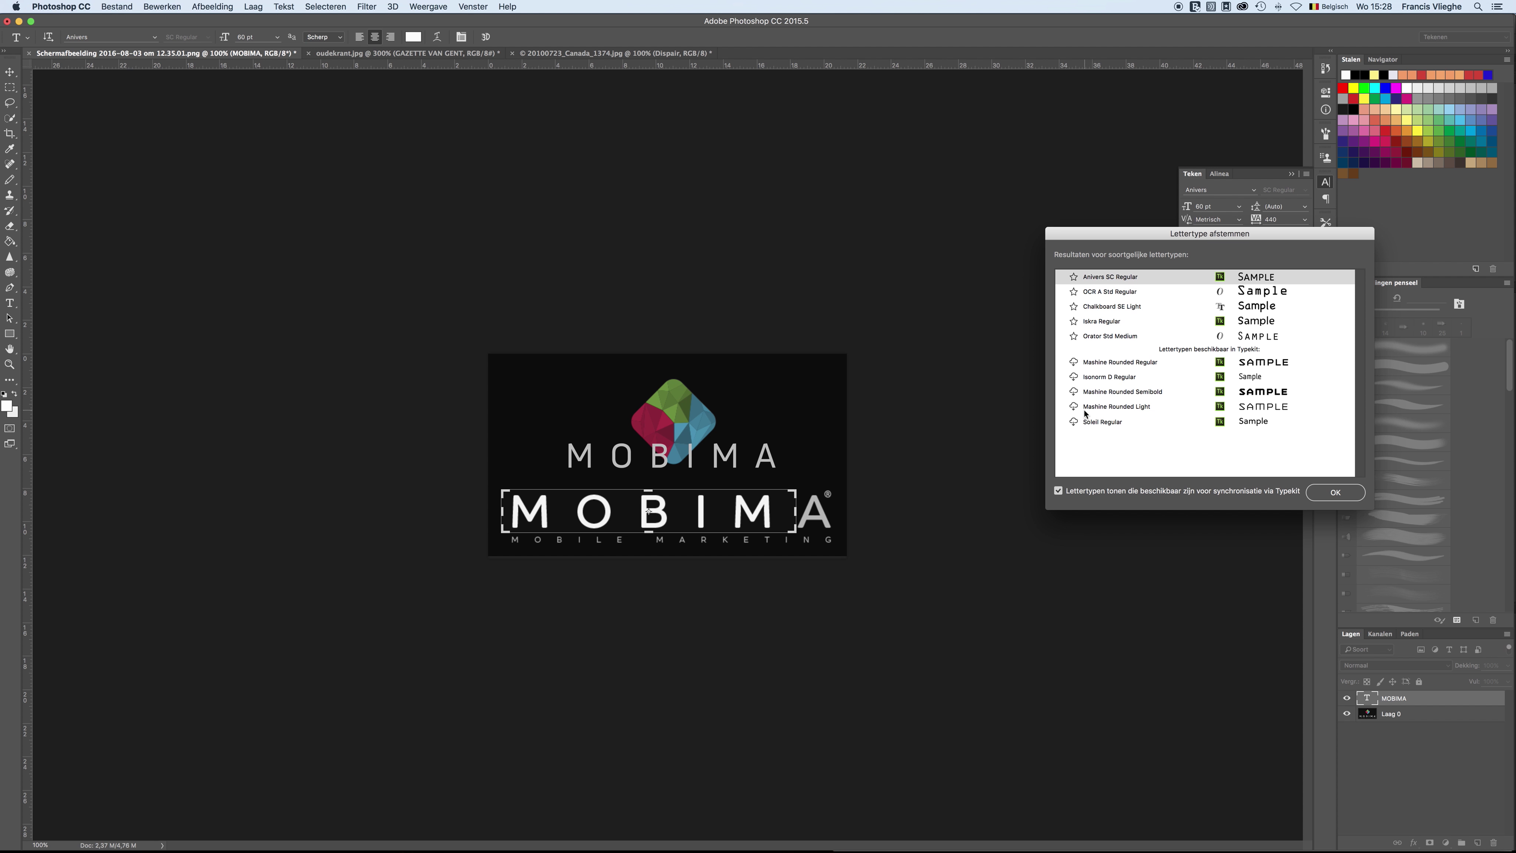
left_click(1073, 421)
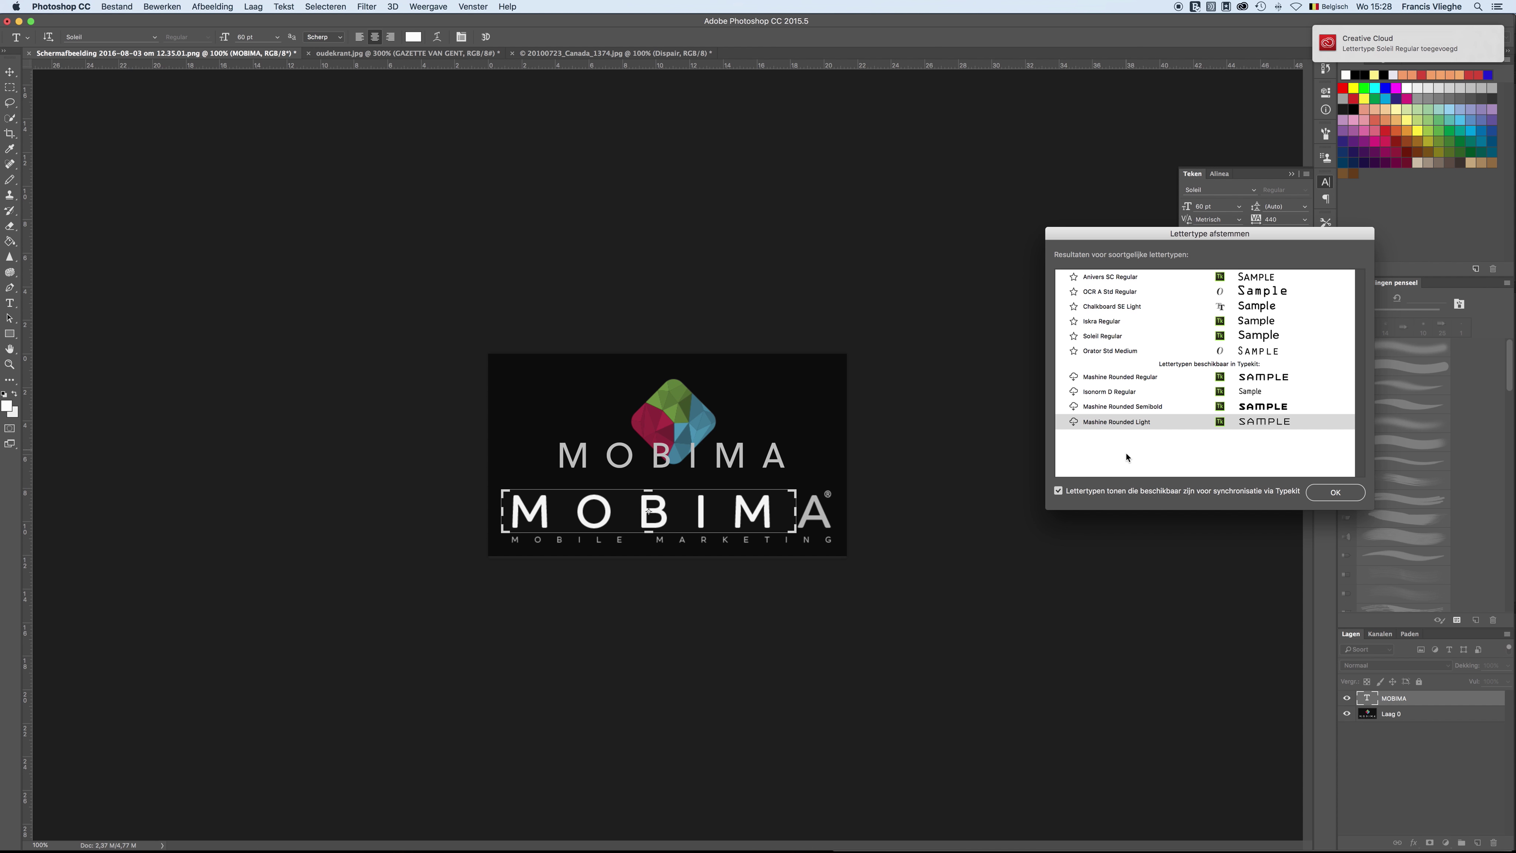
Step: Limit suggestions to locally installed fonts and preview Anivers SC, Domus Titling and Lantinghei TC
left_click(1059, 491)
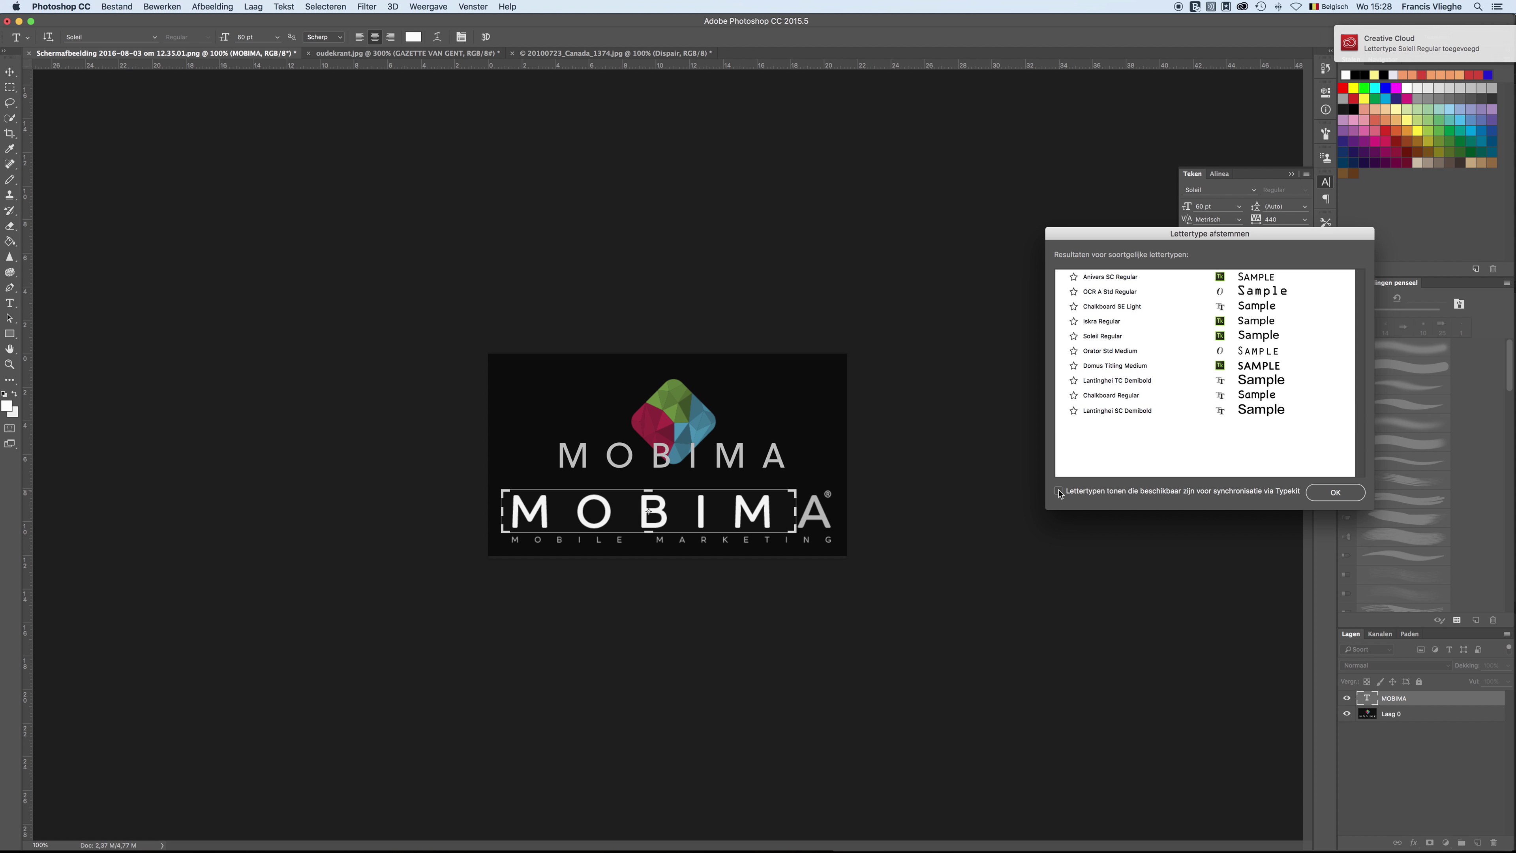
left_click(1130, 279)
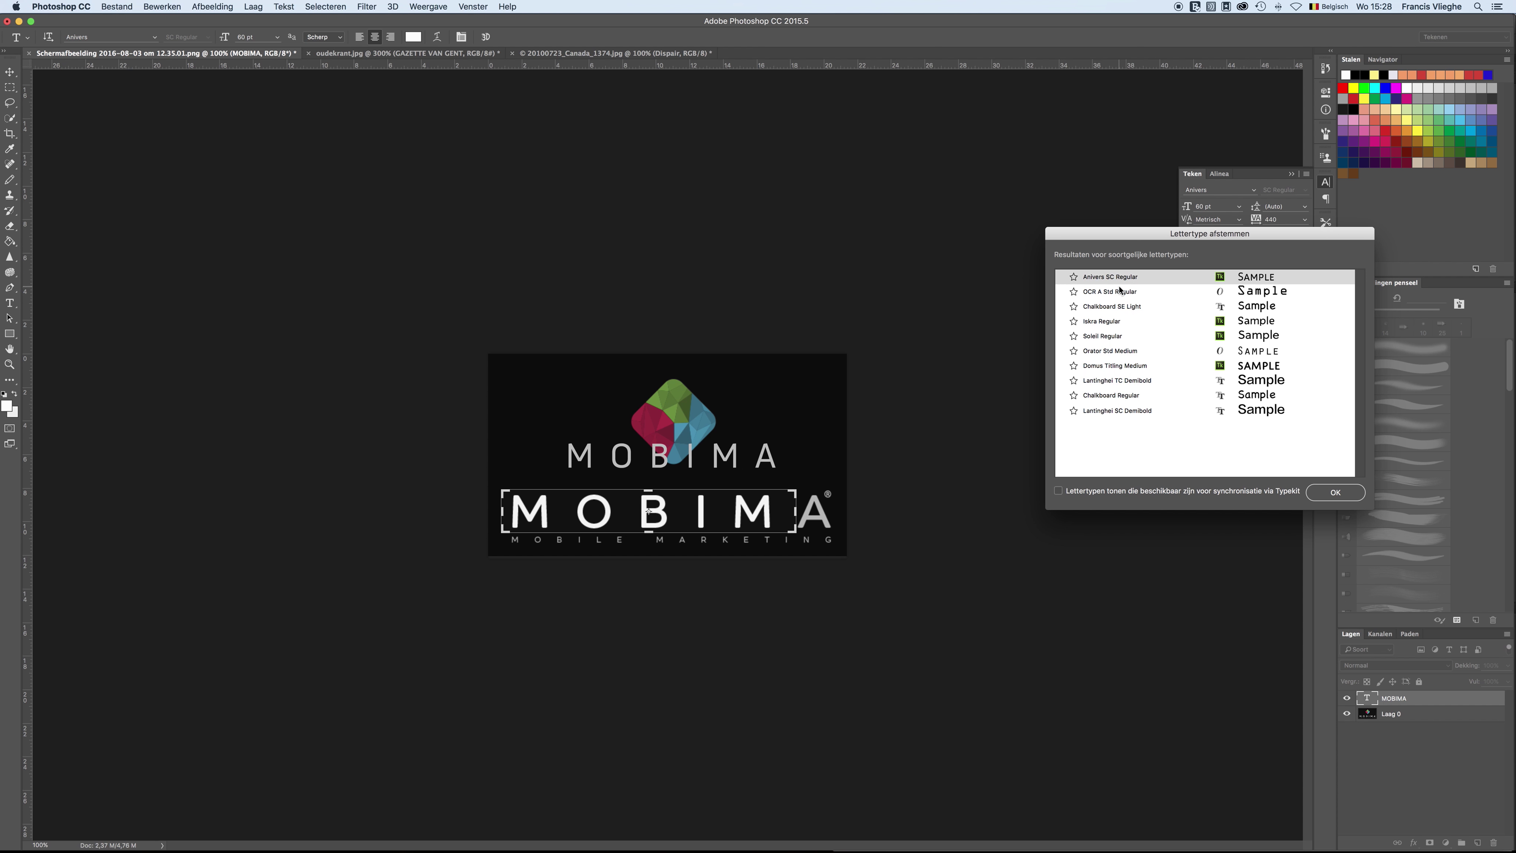
left_click(1120, 292)
left_click(1107, 336)
left_click(1101, 366)
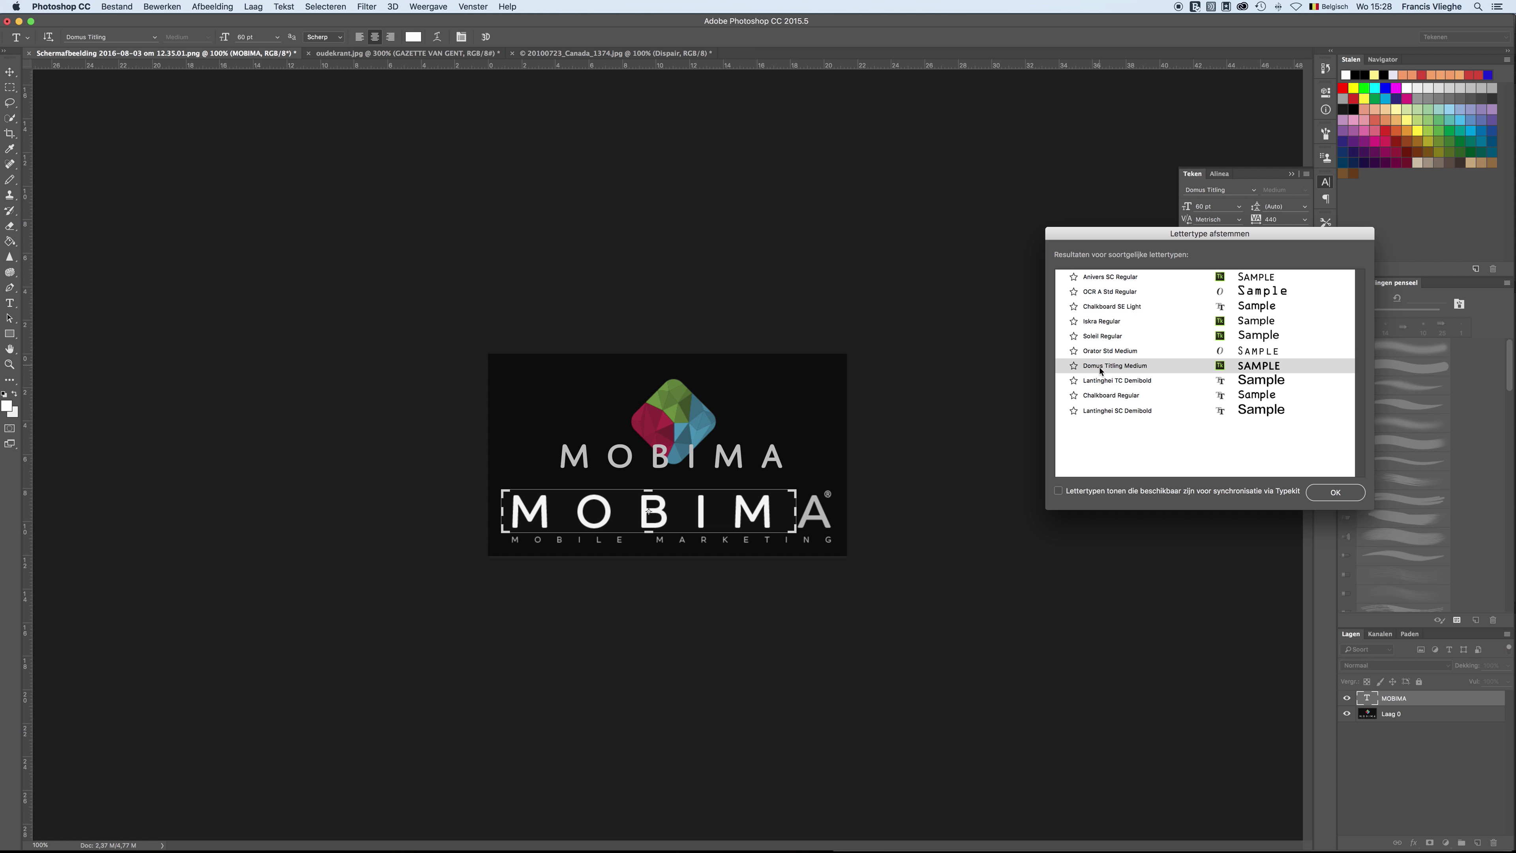
left_click(1102, 364)
left_click(1102, 383)
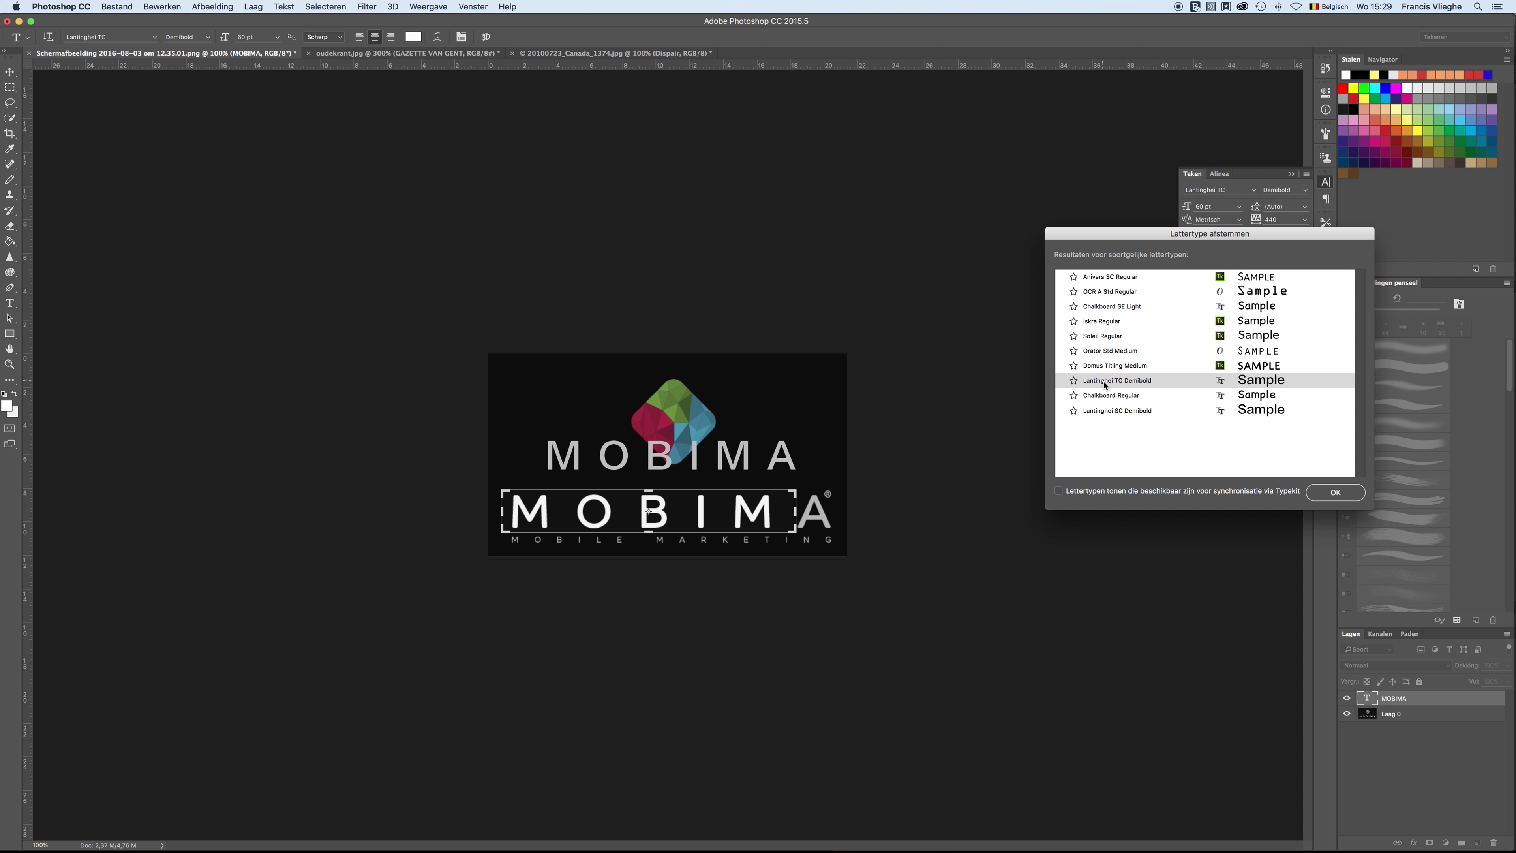
Step: Compare Chalkboard, Anivers SC, Chalkboard SE and Iskra, then confirm Soleil Regular for MOBIMA
left_click(1113, 409)
left_click(1115, 397)
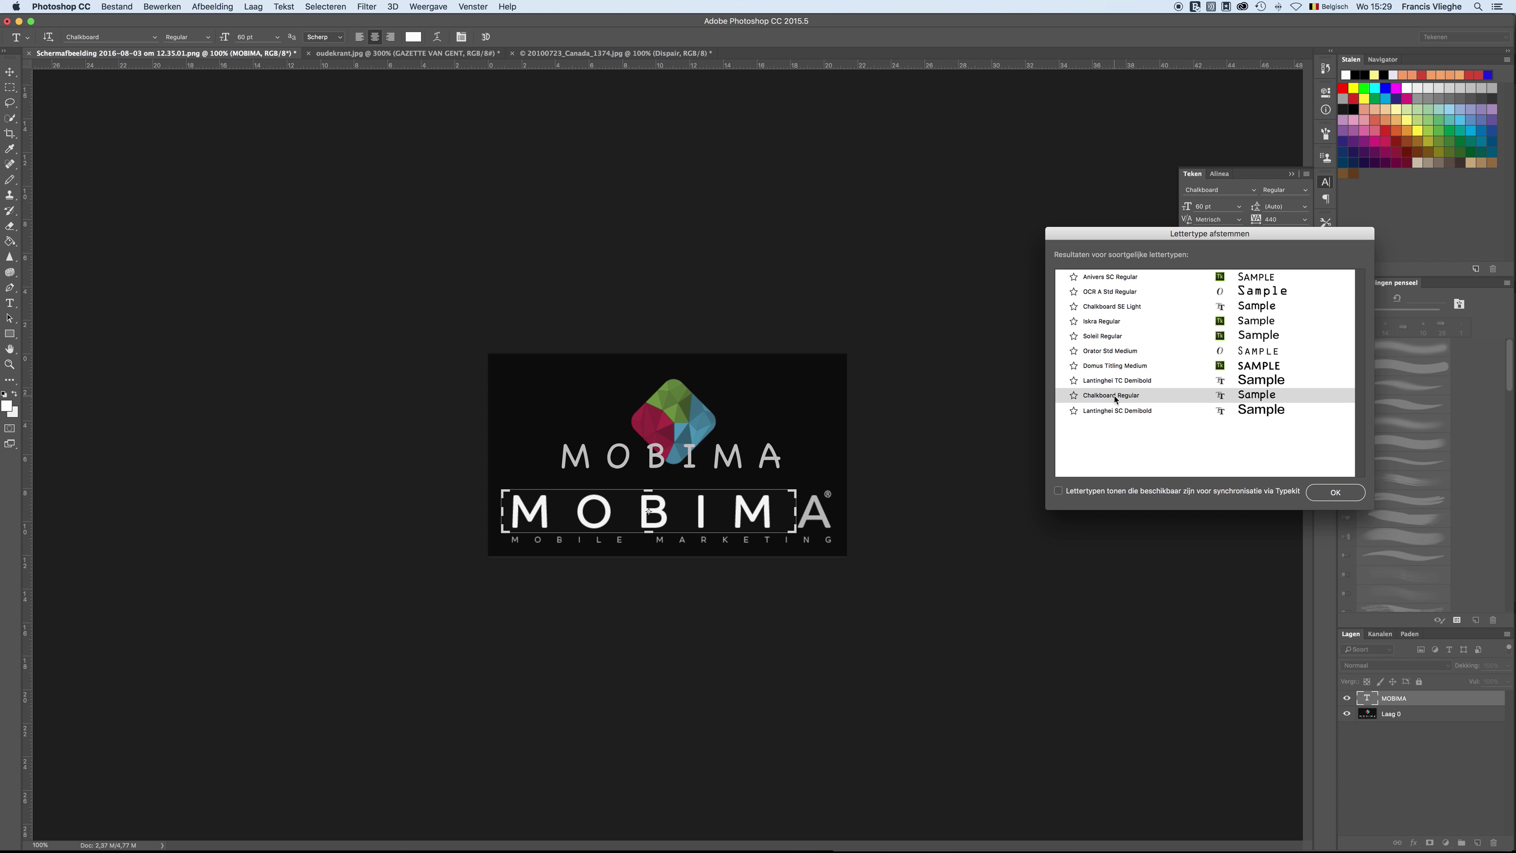
left_click(1113, 280)
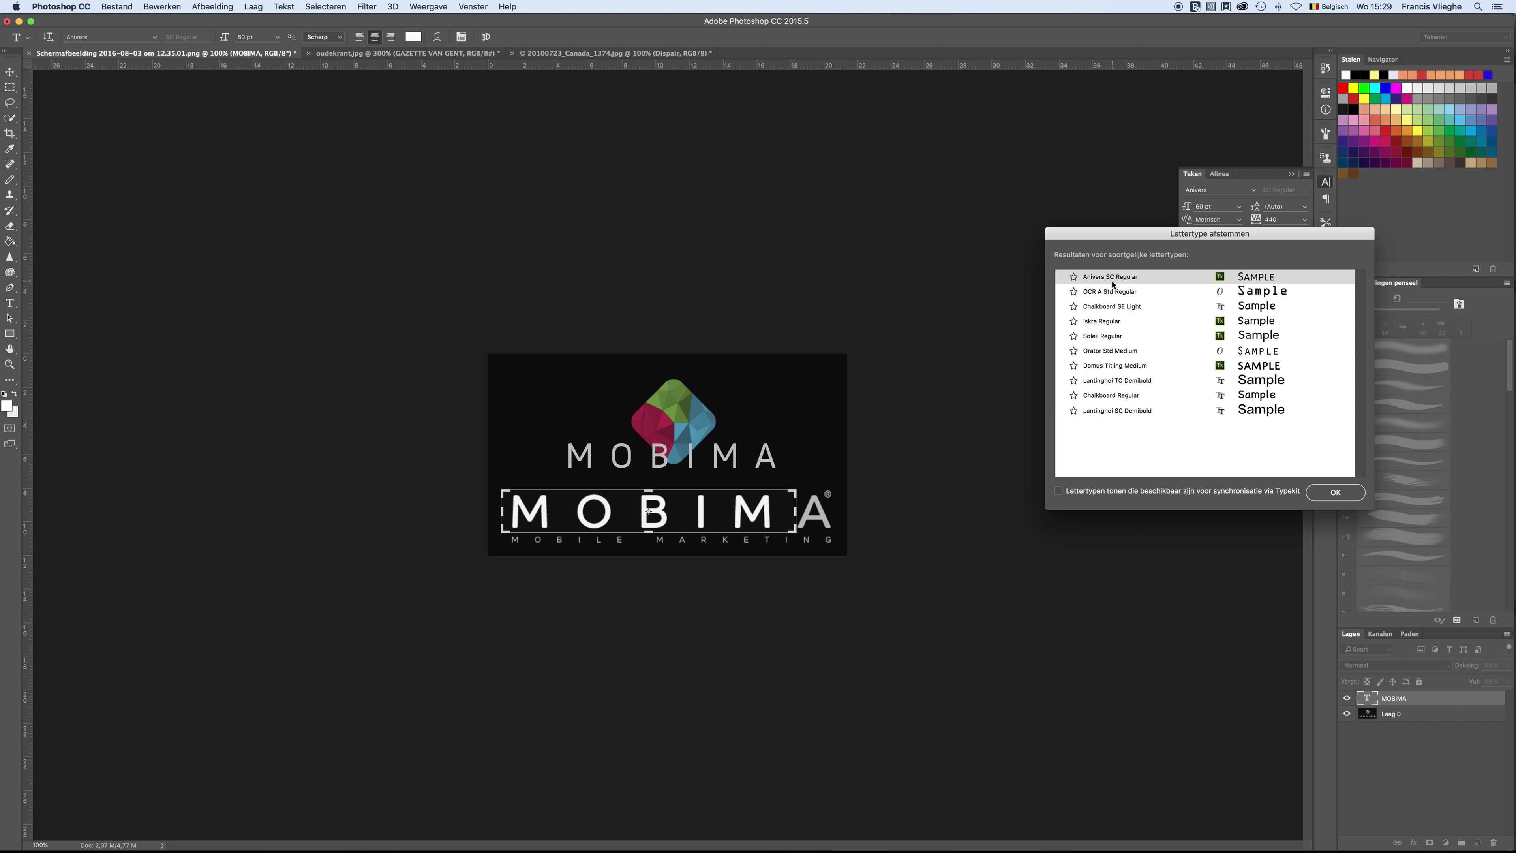
left_click(1108, 303)
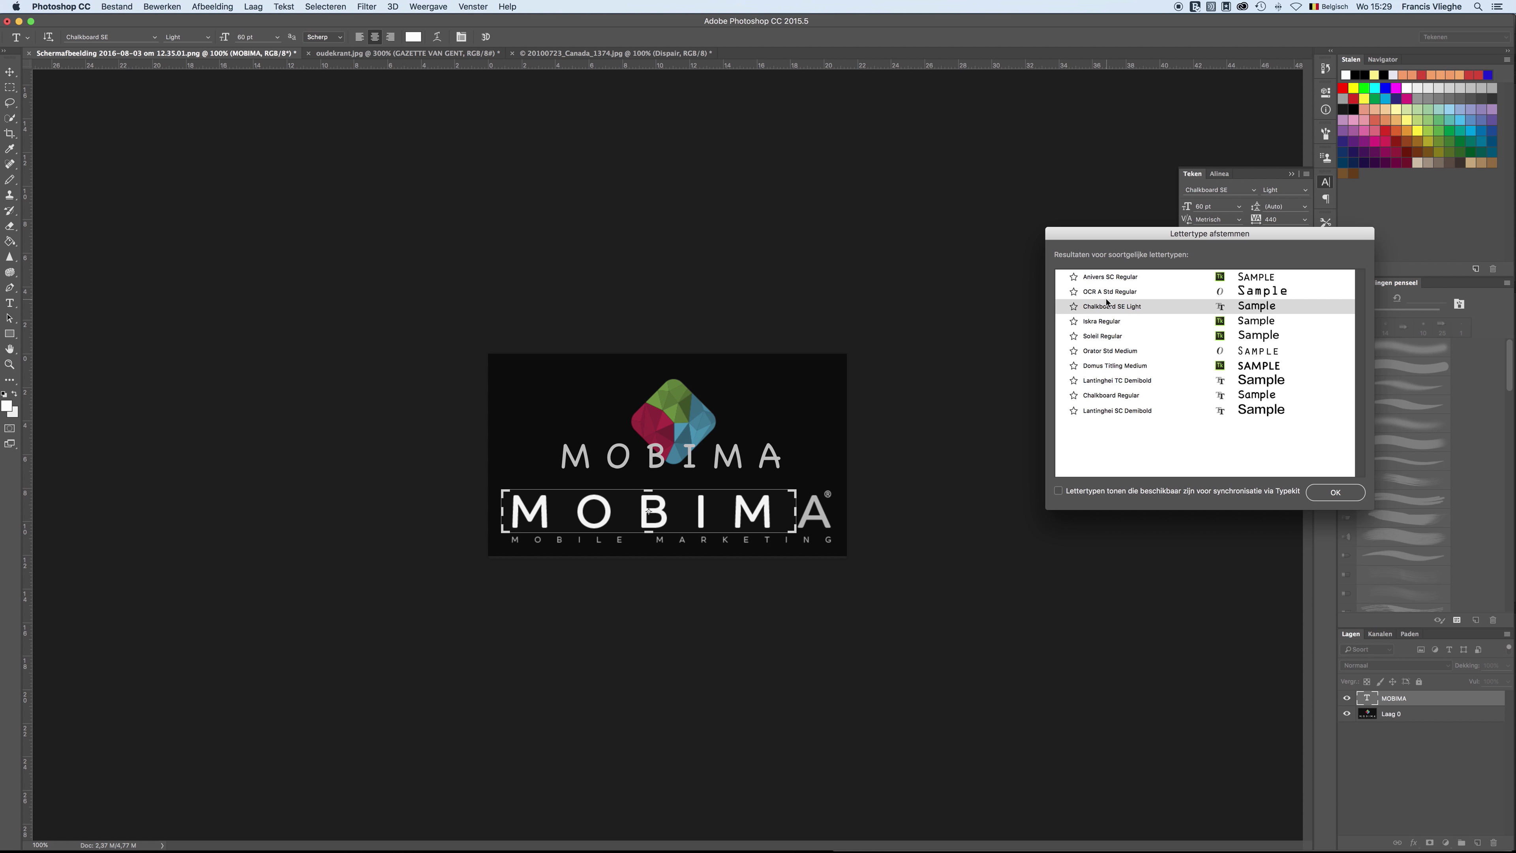
left_click(1105, 321)
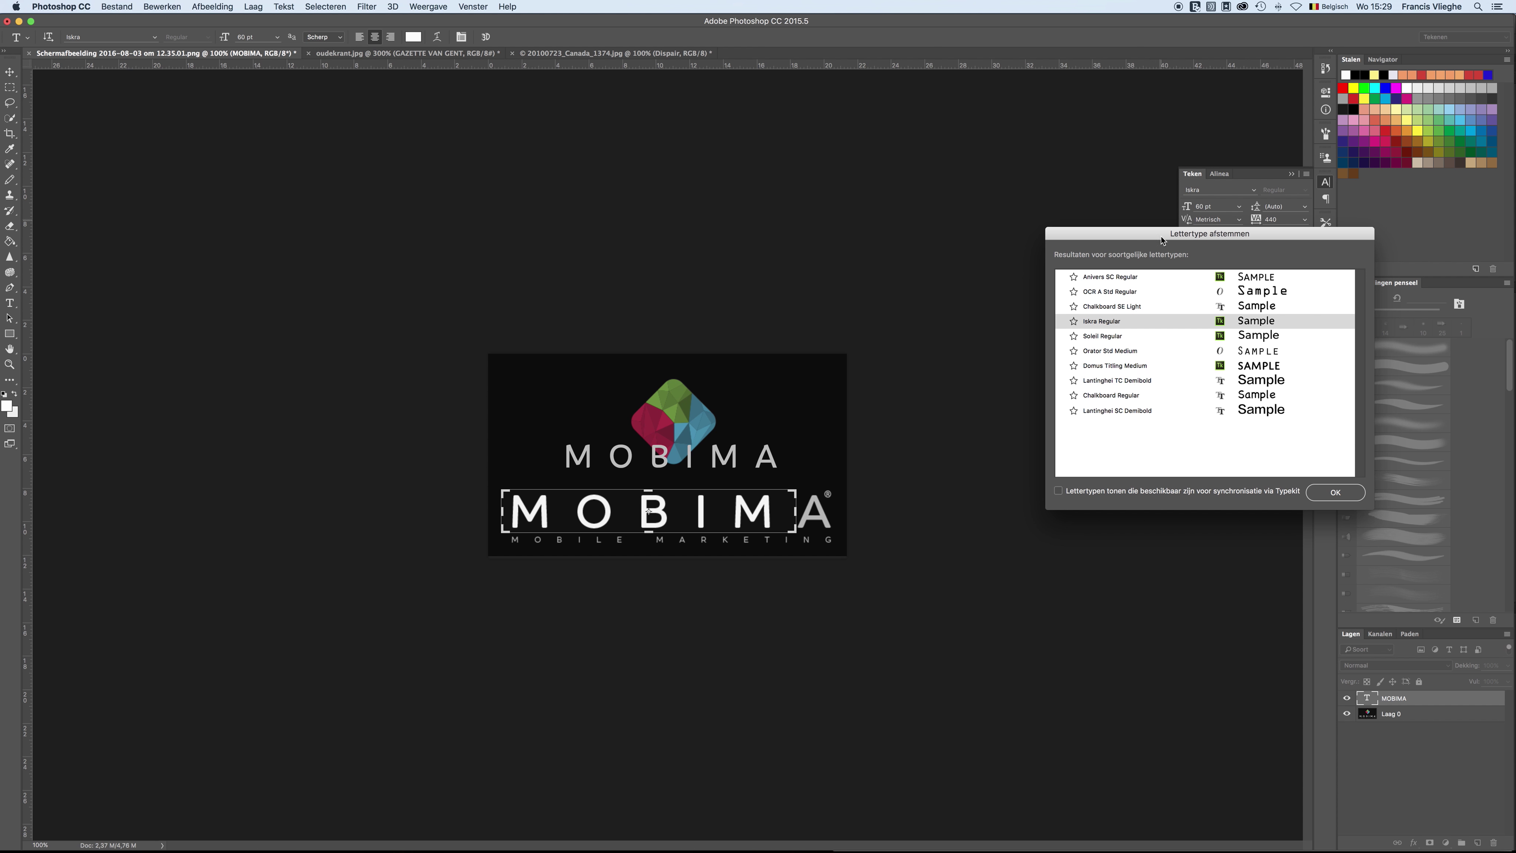
left_click(1087, 337)
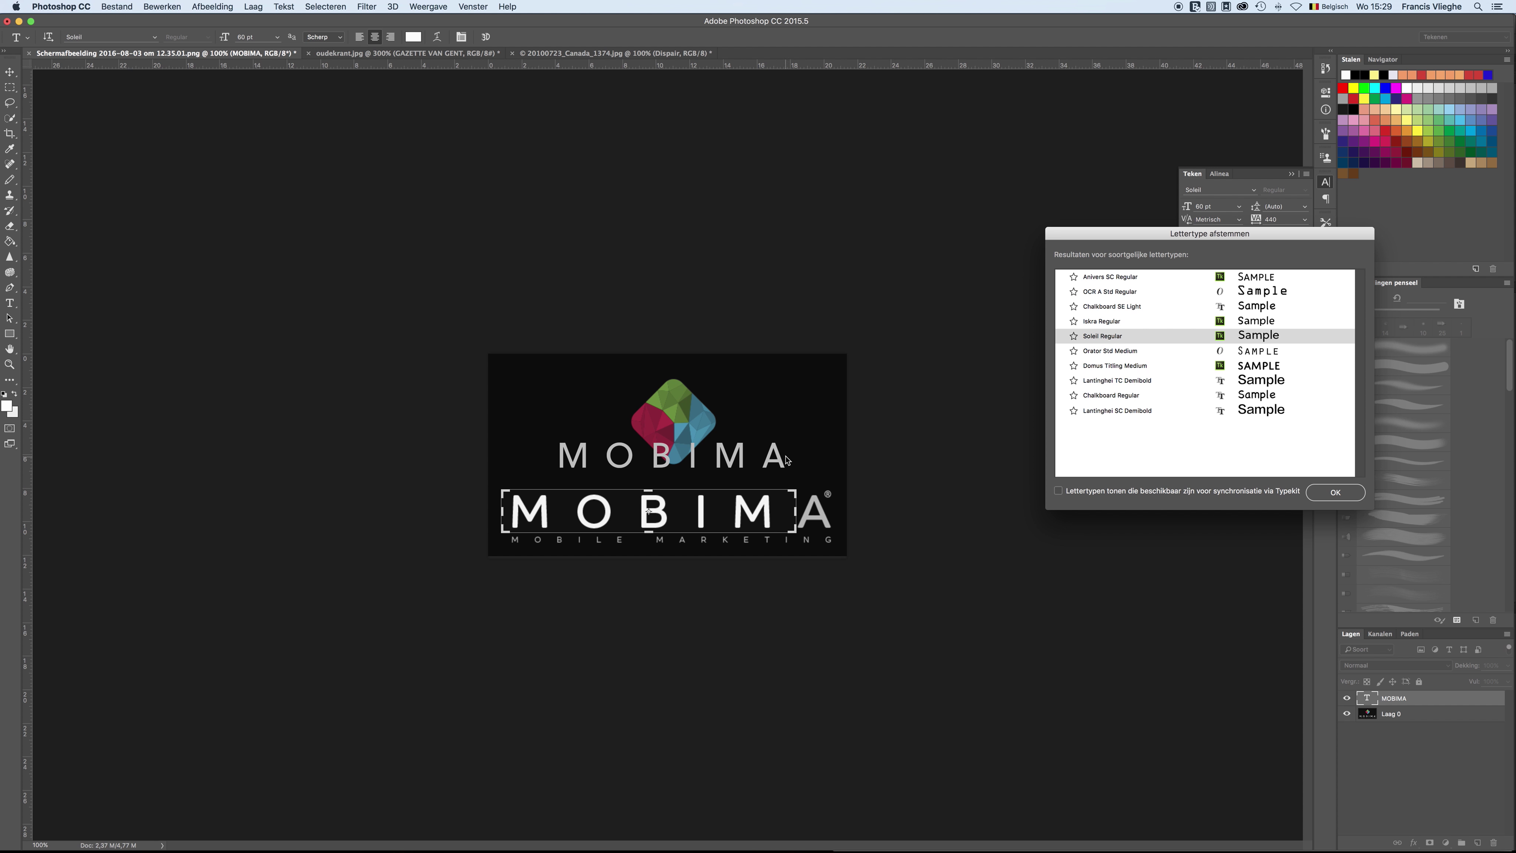
left_click(1335, 493)
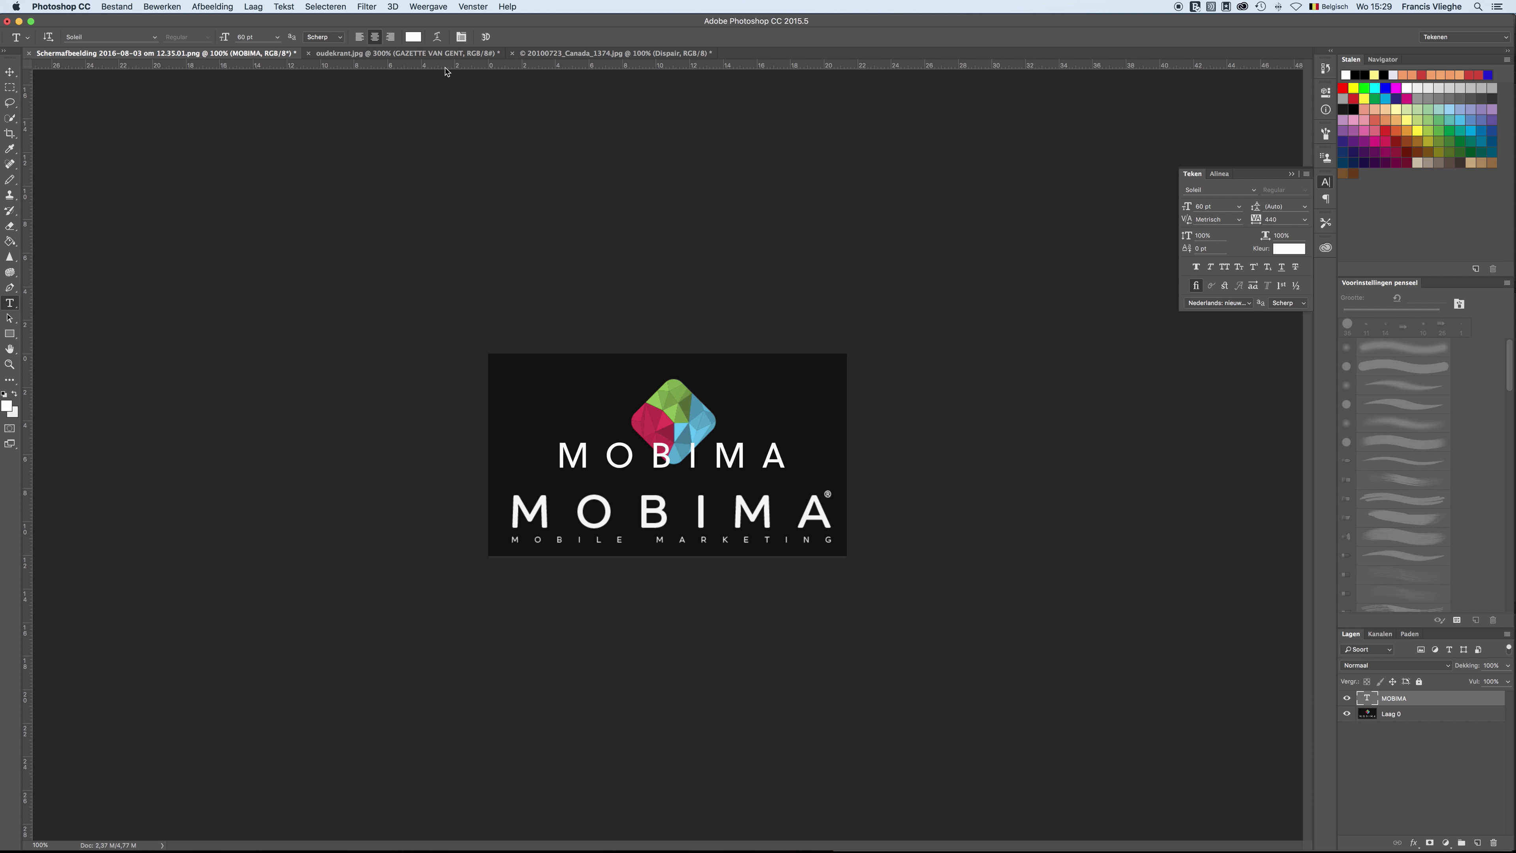
Step: On the oudekrant.jpg newspaper, launch Match Font and shrink the sampling box to the masthead
left_click(455, 54)
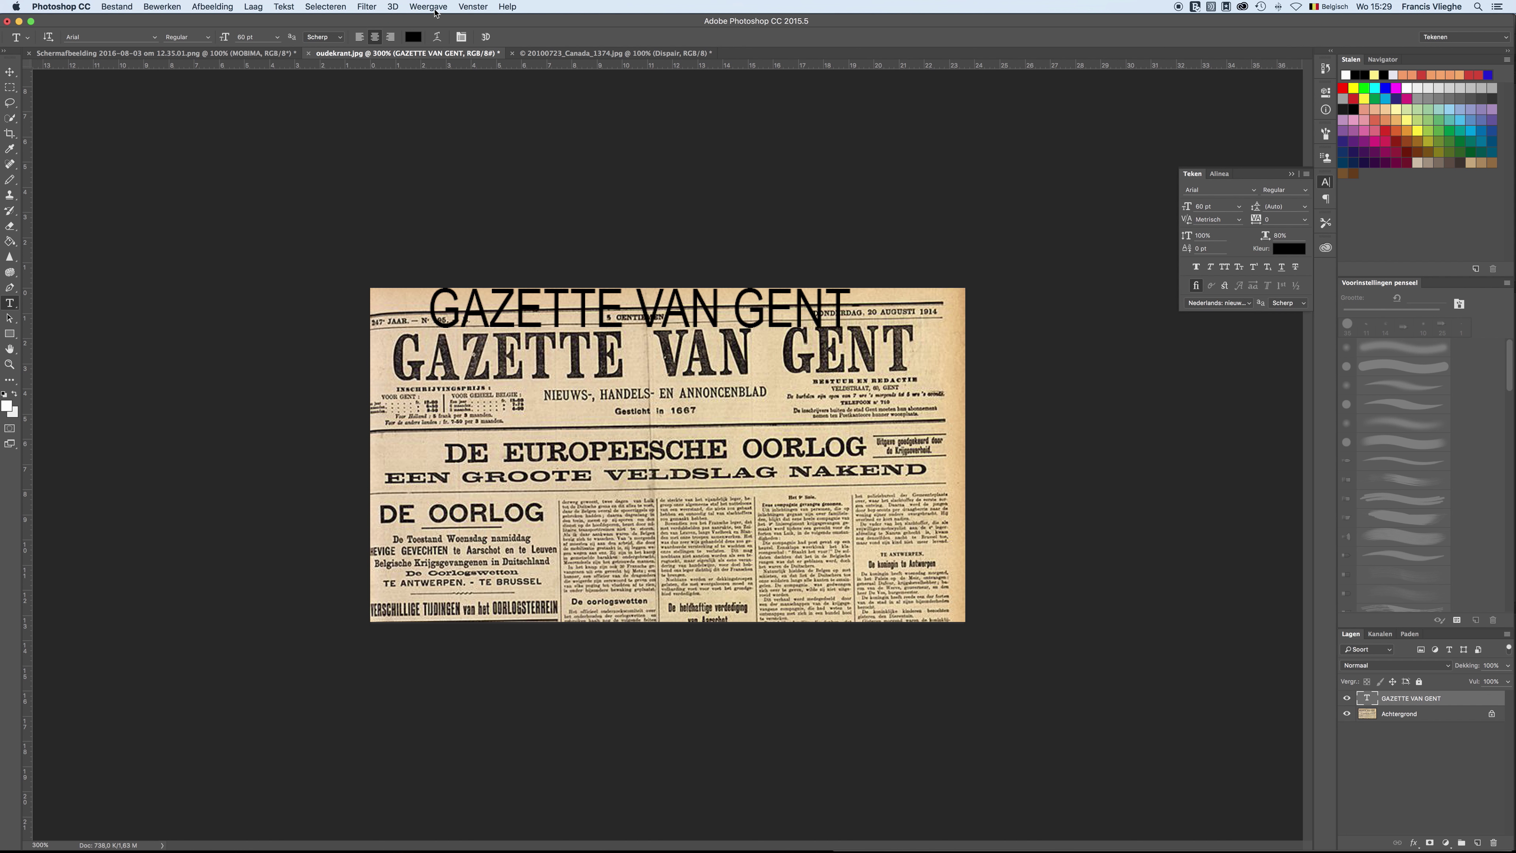
left_click(295, 7)
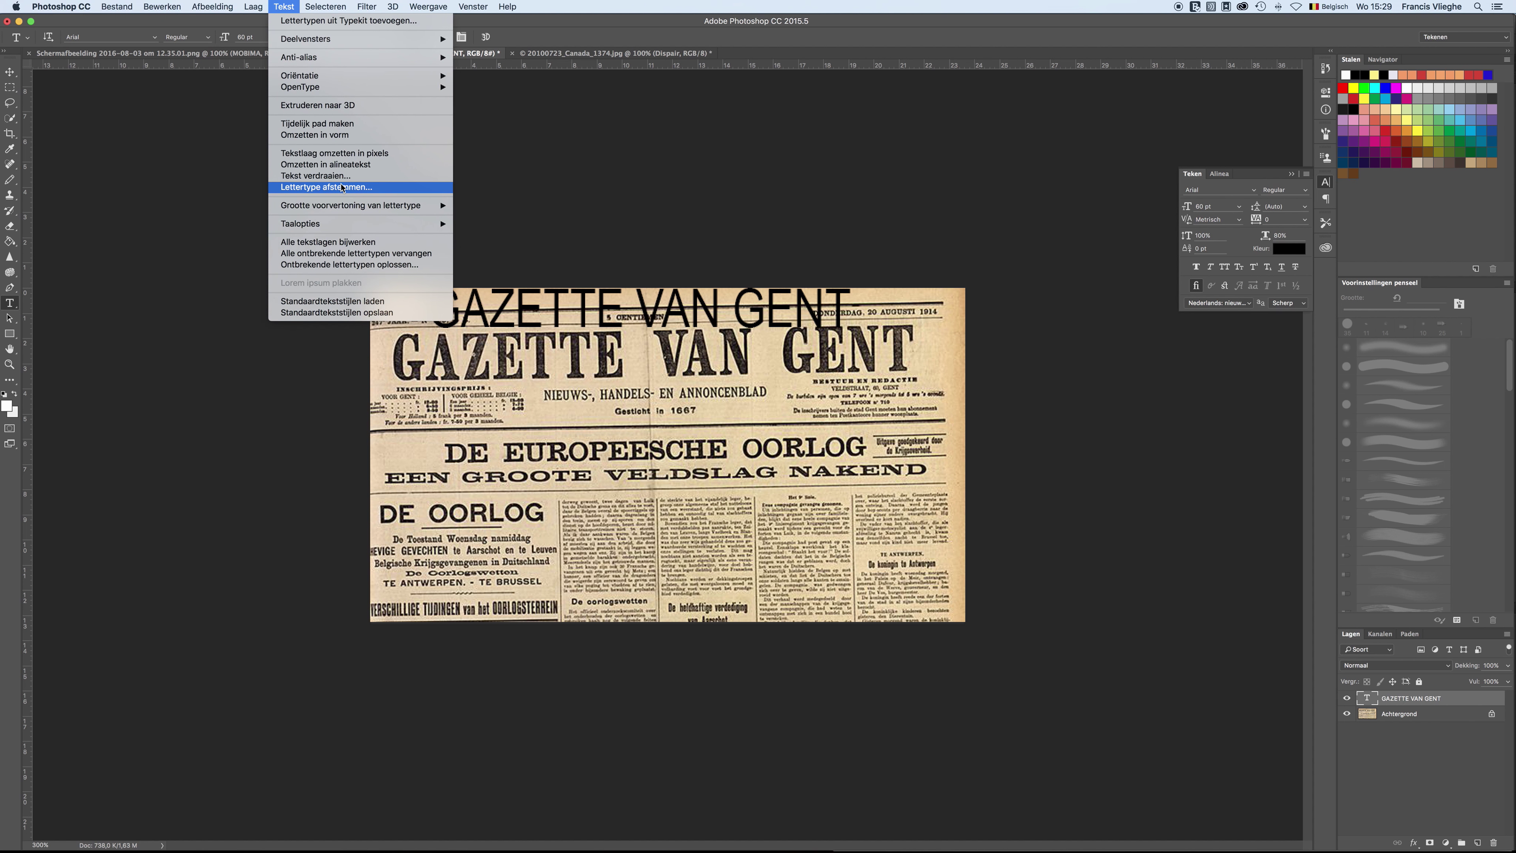
left_click(341, 188)
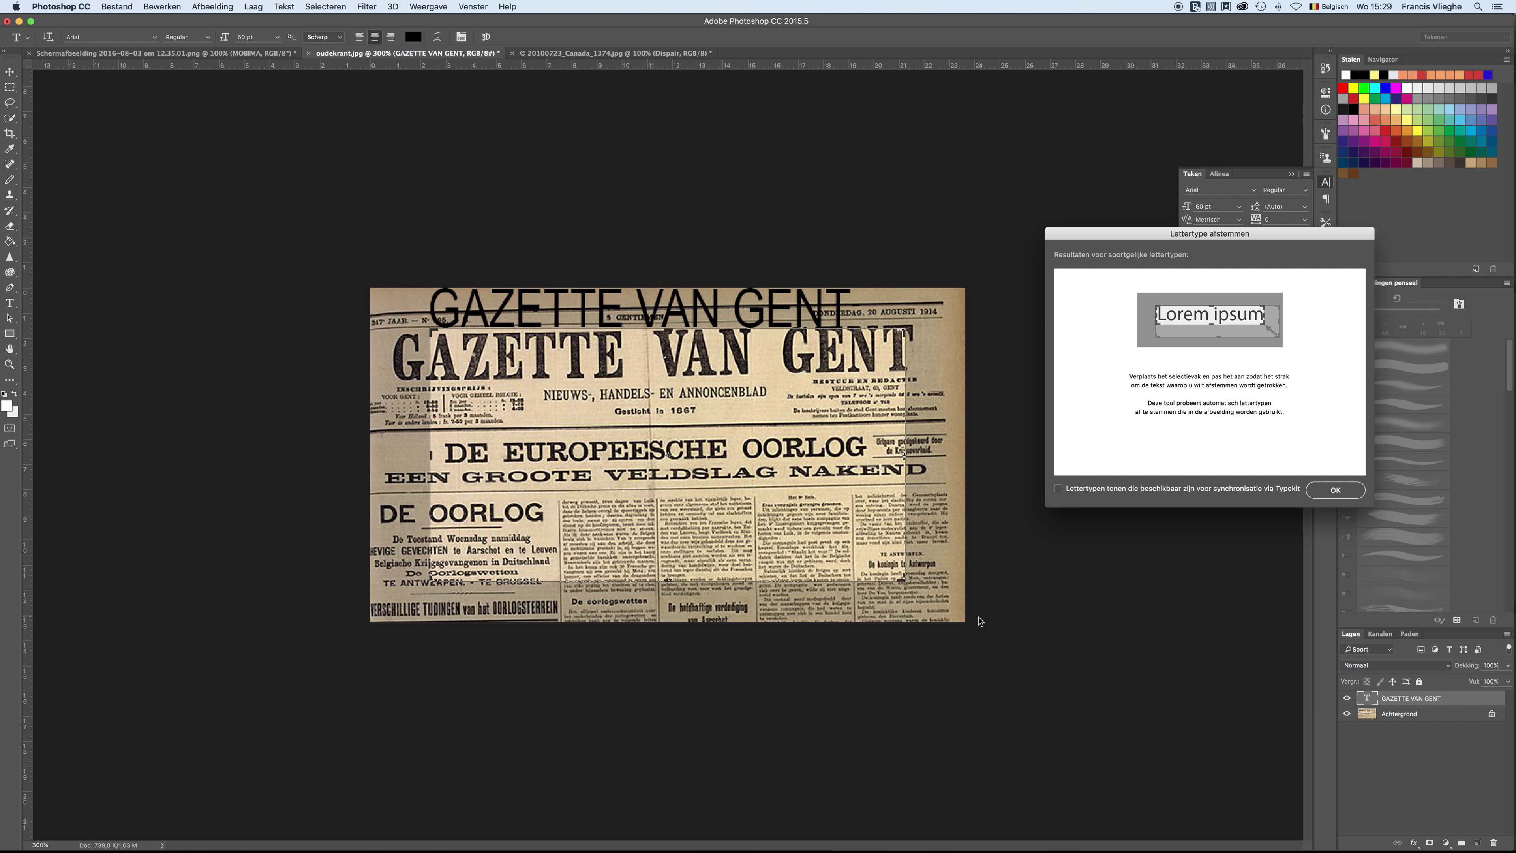
mouse_move(903, 578)
left_mouse_down()
mouse_move(888, 417)
mouse_move(918, 373)
mouse_move(856, 375)
left_mouse_up()
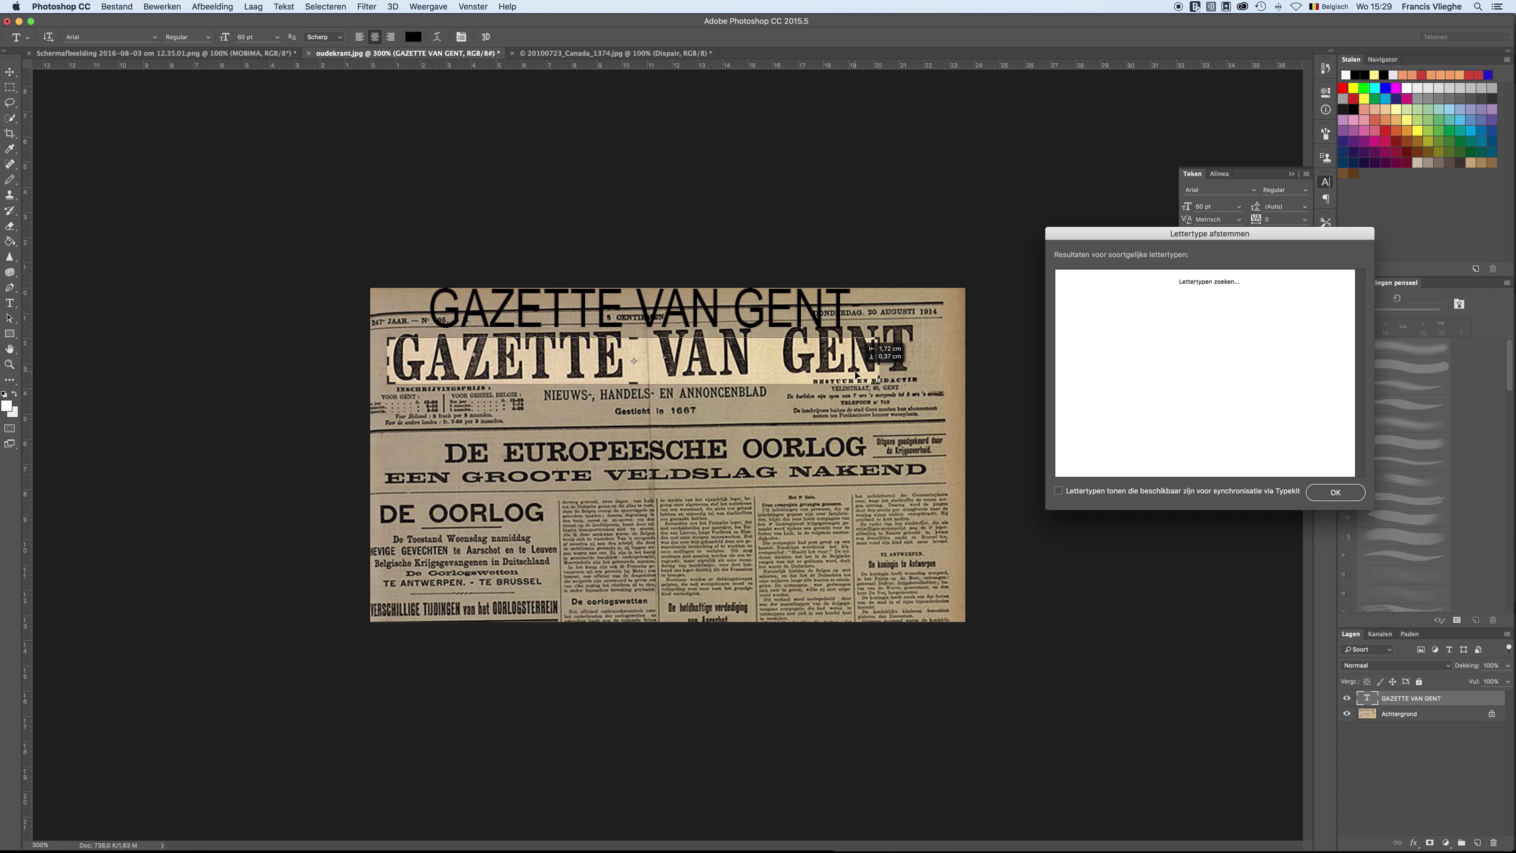
Step: Fit the box over the masthead, compare Superclarendon, Marion, Mesquite and Stencil, and confirm Superclarendon Regular
left_click_drag(877, 338, 926, 322)
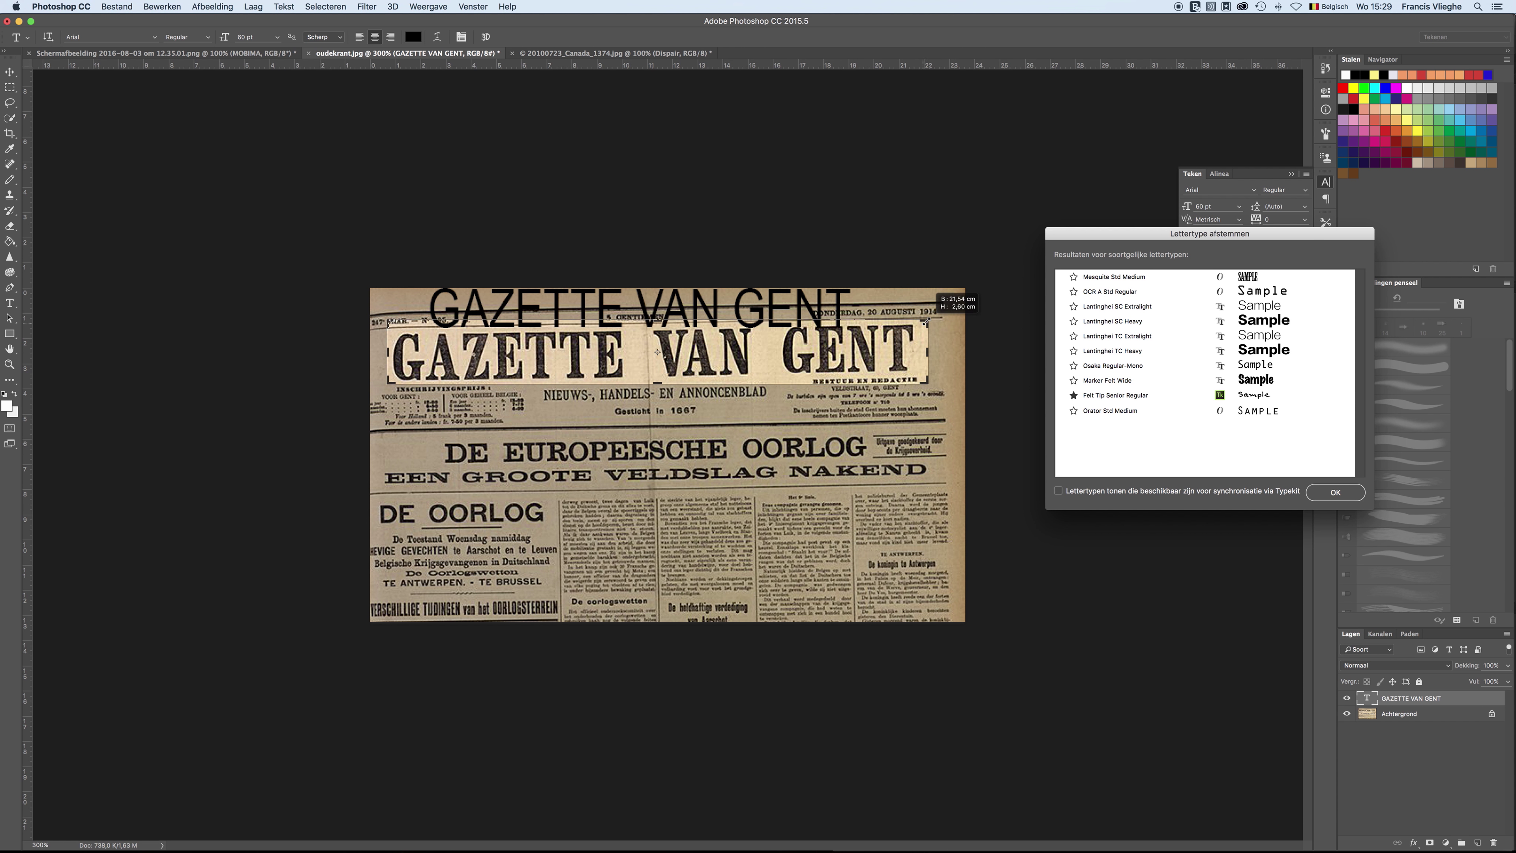
left_click_drag(902, 338, 900, 337)
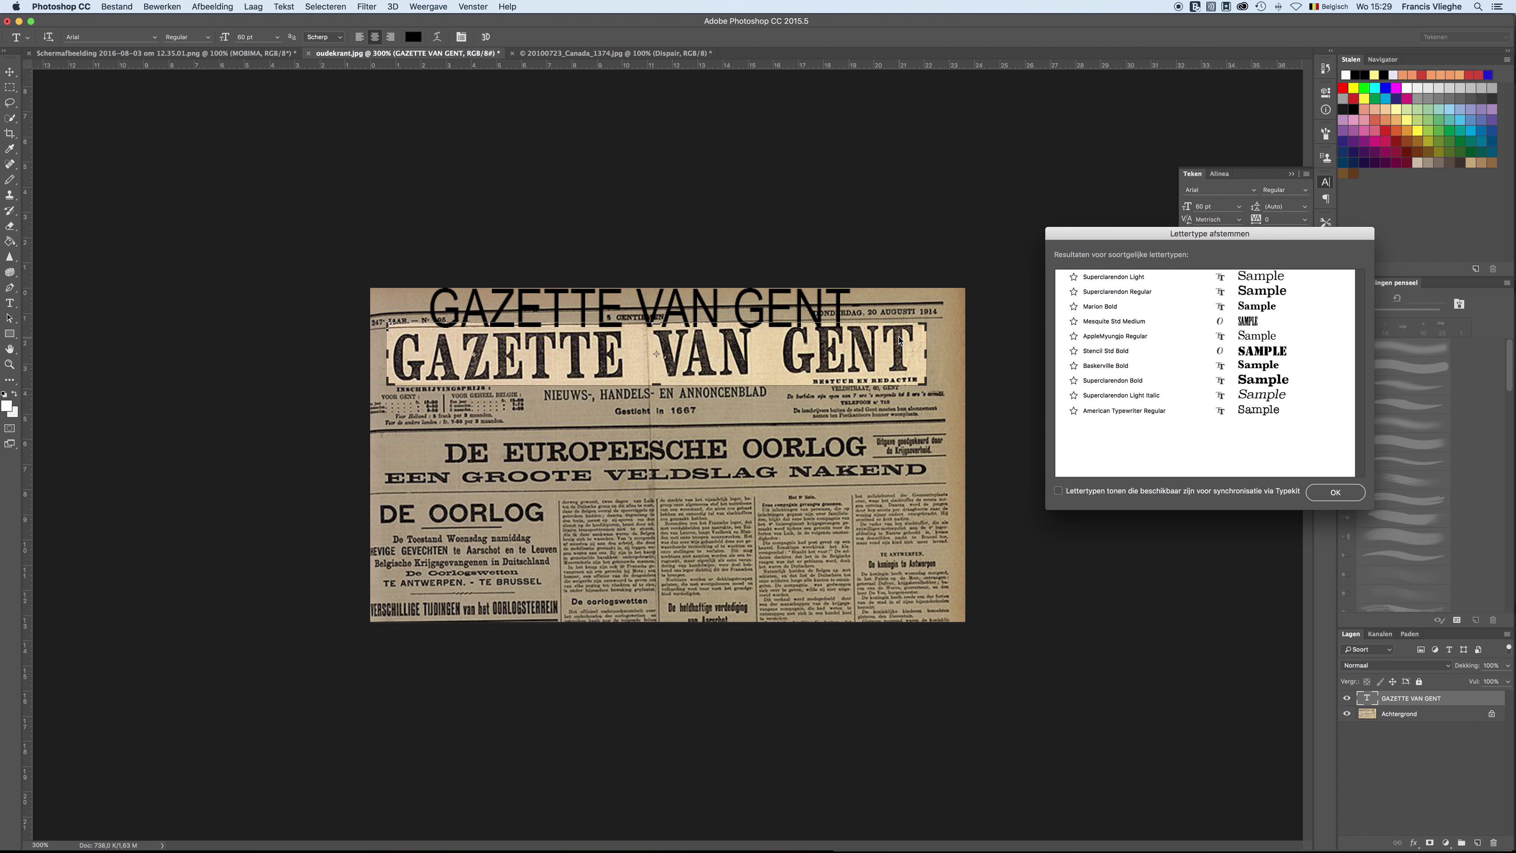
left_click(1094, 277)
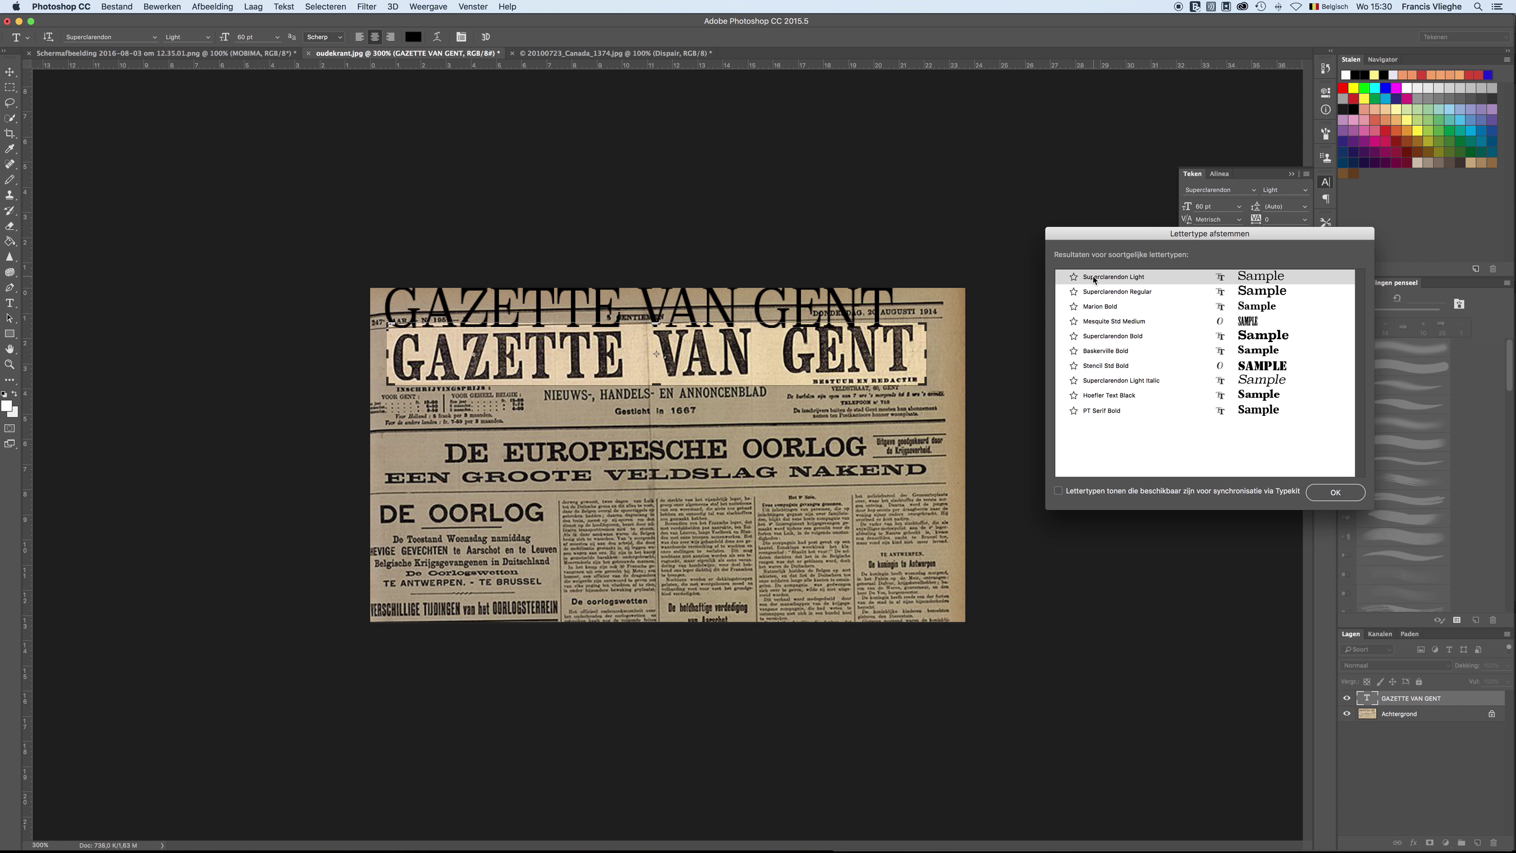
left_click(1100, 294)
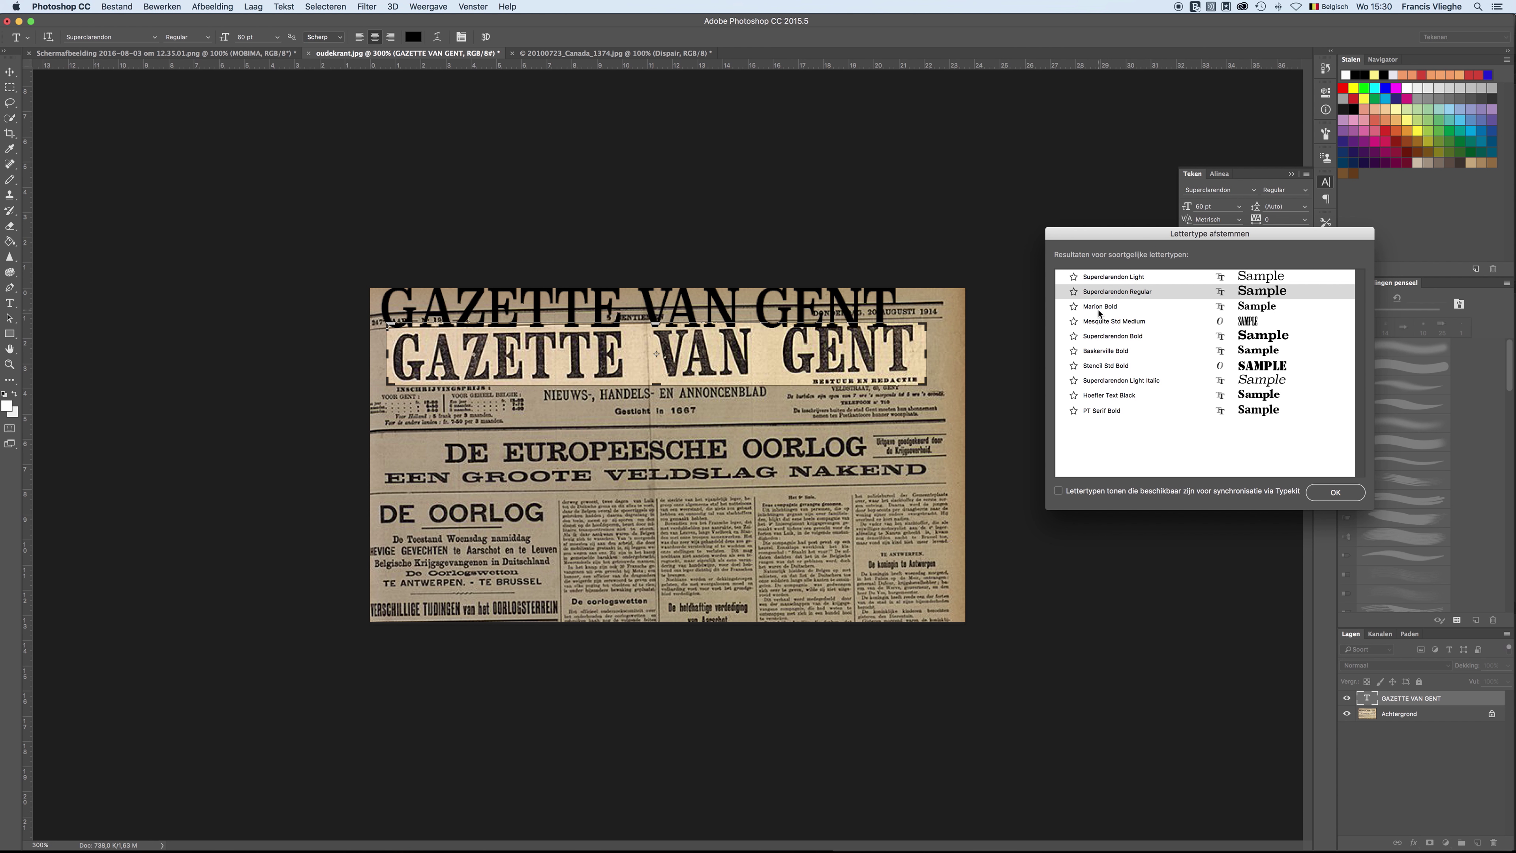
left_click(1100, 307)
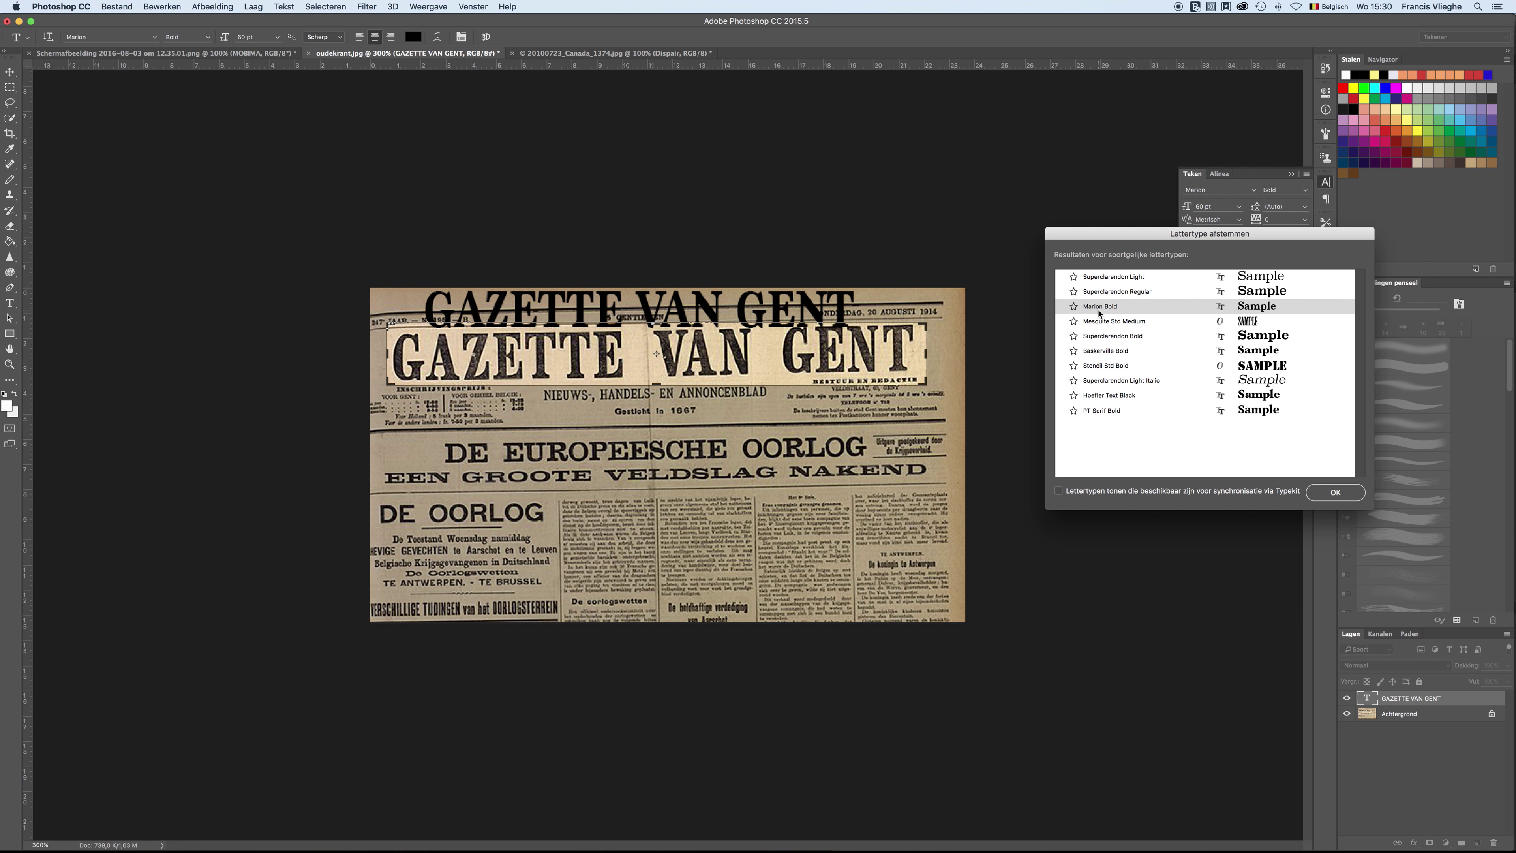
left_click(1099, 322)
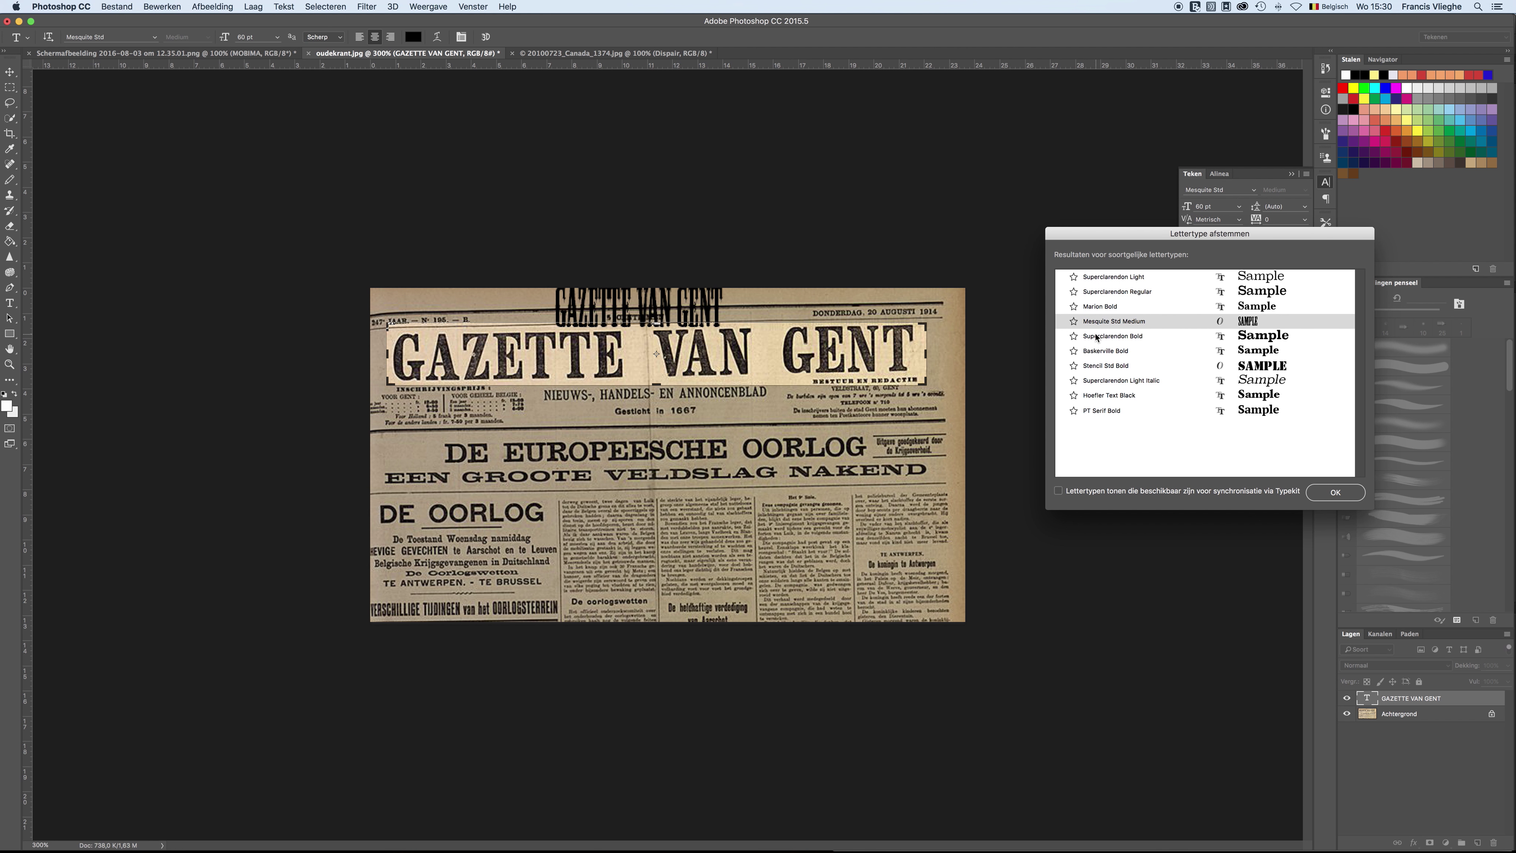
left_click(1097, 338)
left_click(1122, 368)
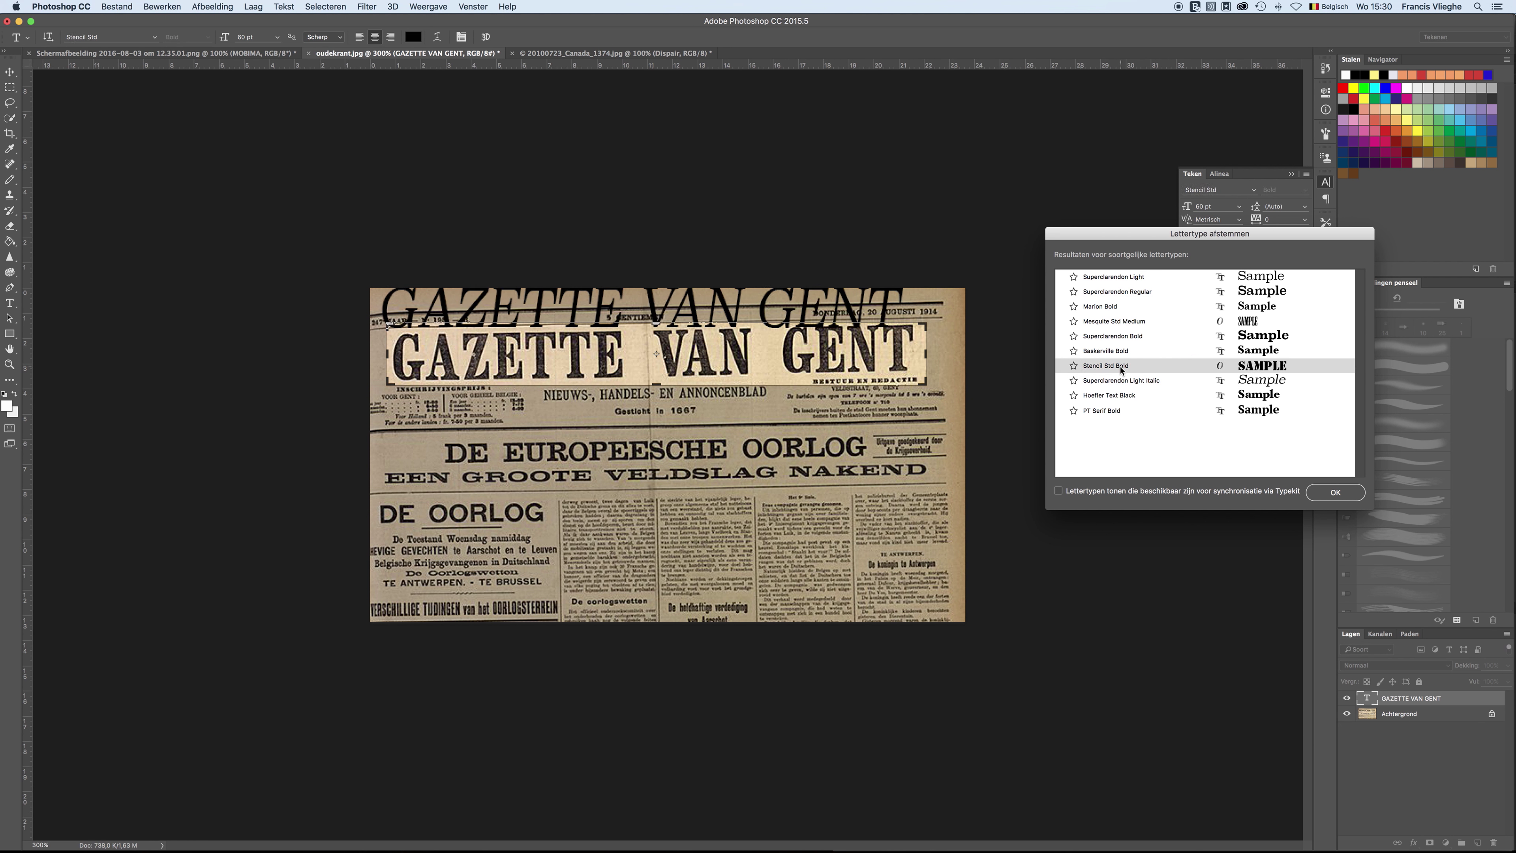
left_click(1114, 276)
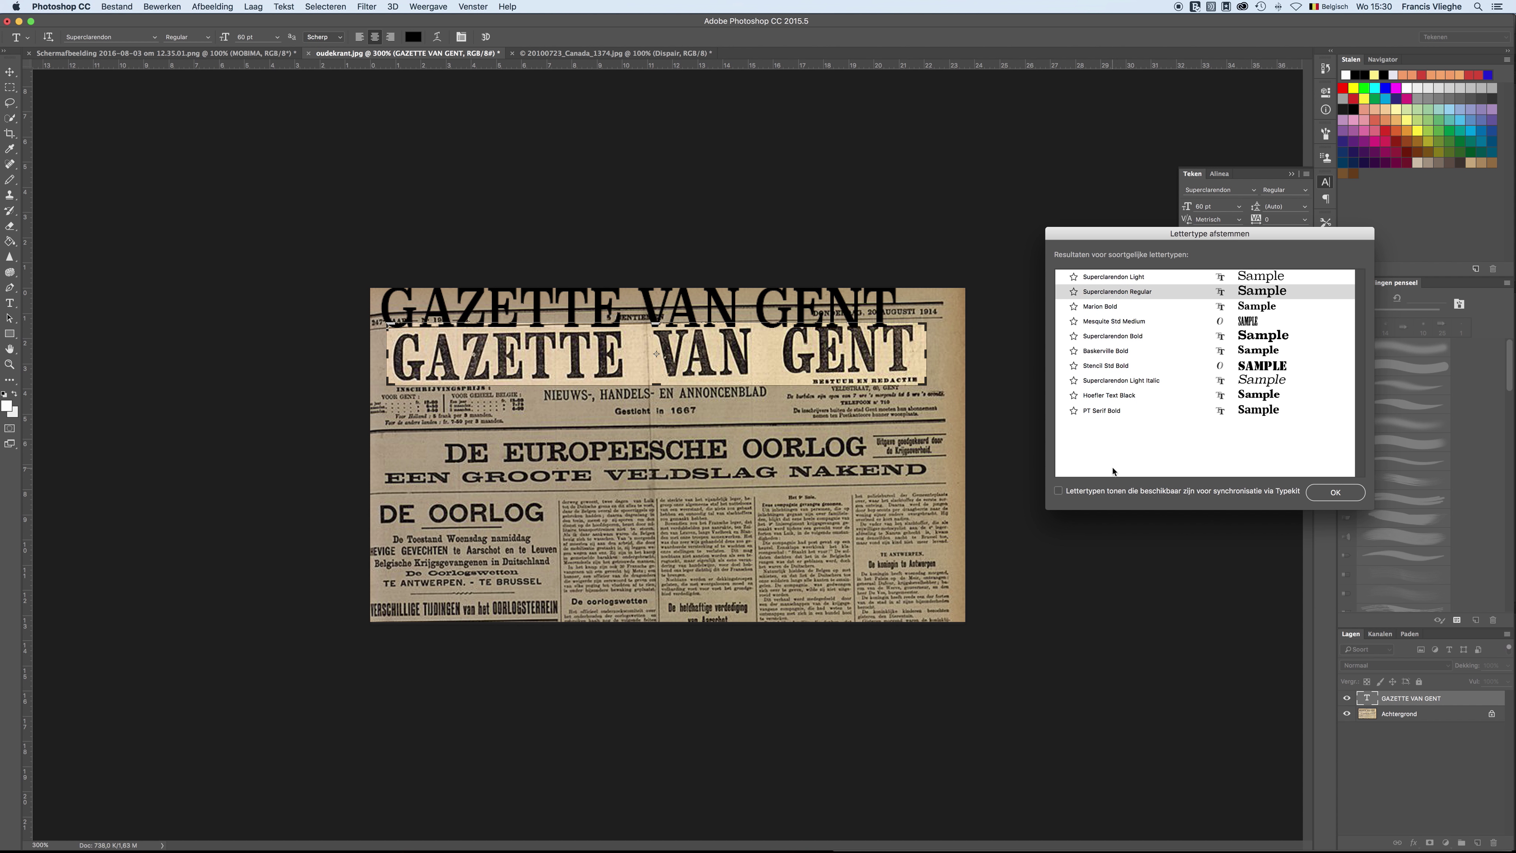
left_click(1332, 494)
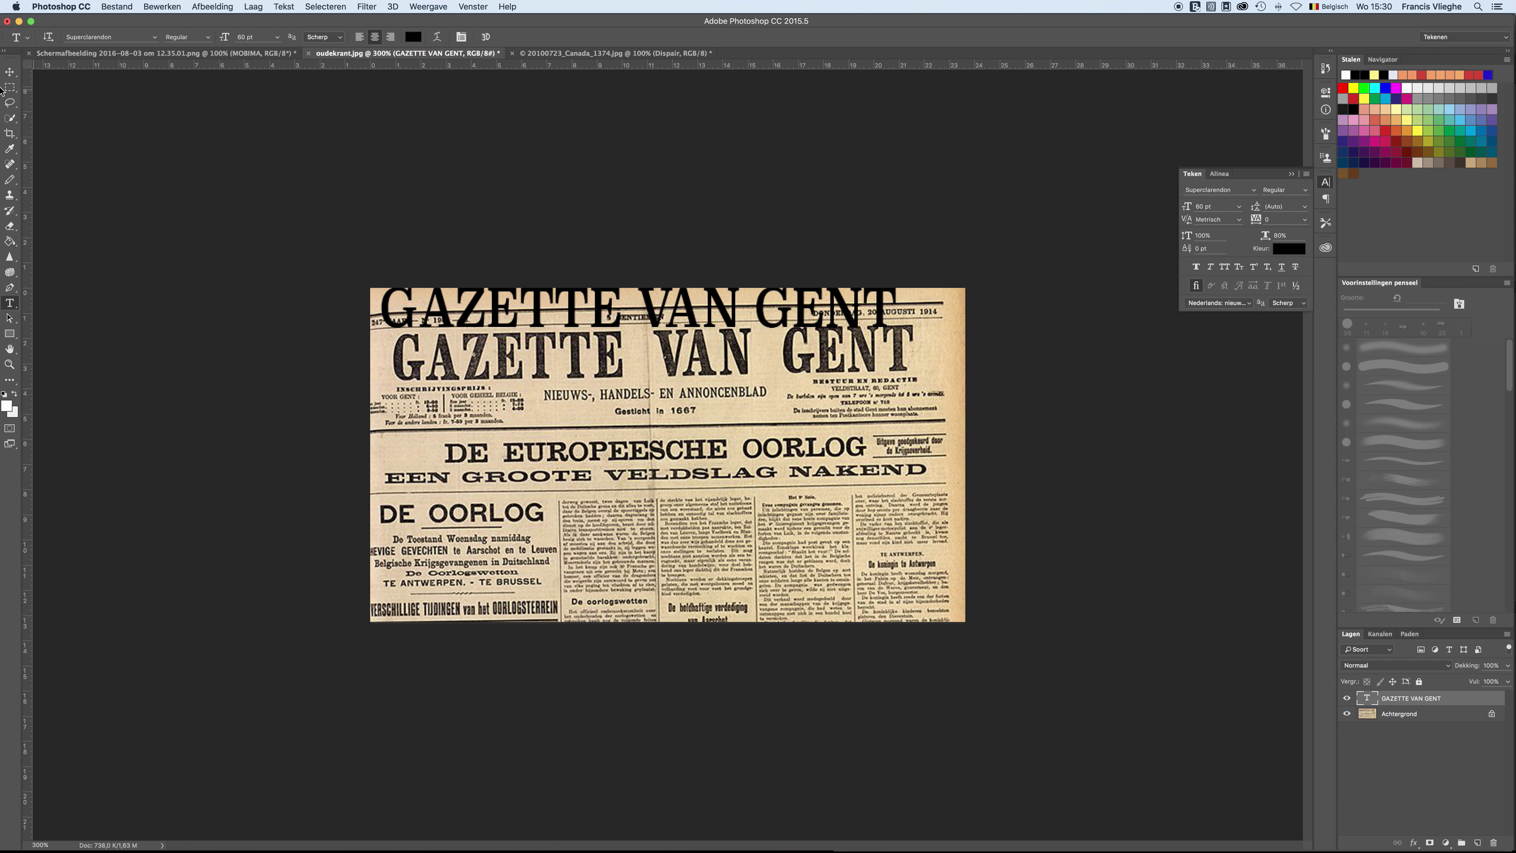
Step: Drag GAZETTE VAN GENT onto the masthead, condense it to 70% horizontal scale and apply Faux Bold
left_click(10, 73)
left_click_drag(592, 310, 606, 409)
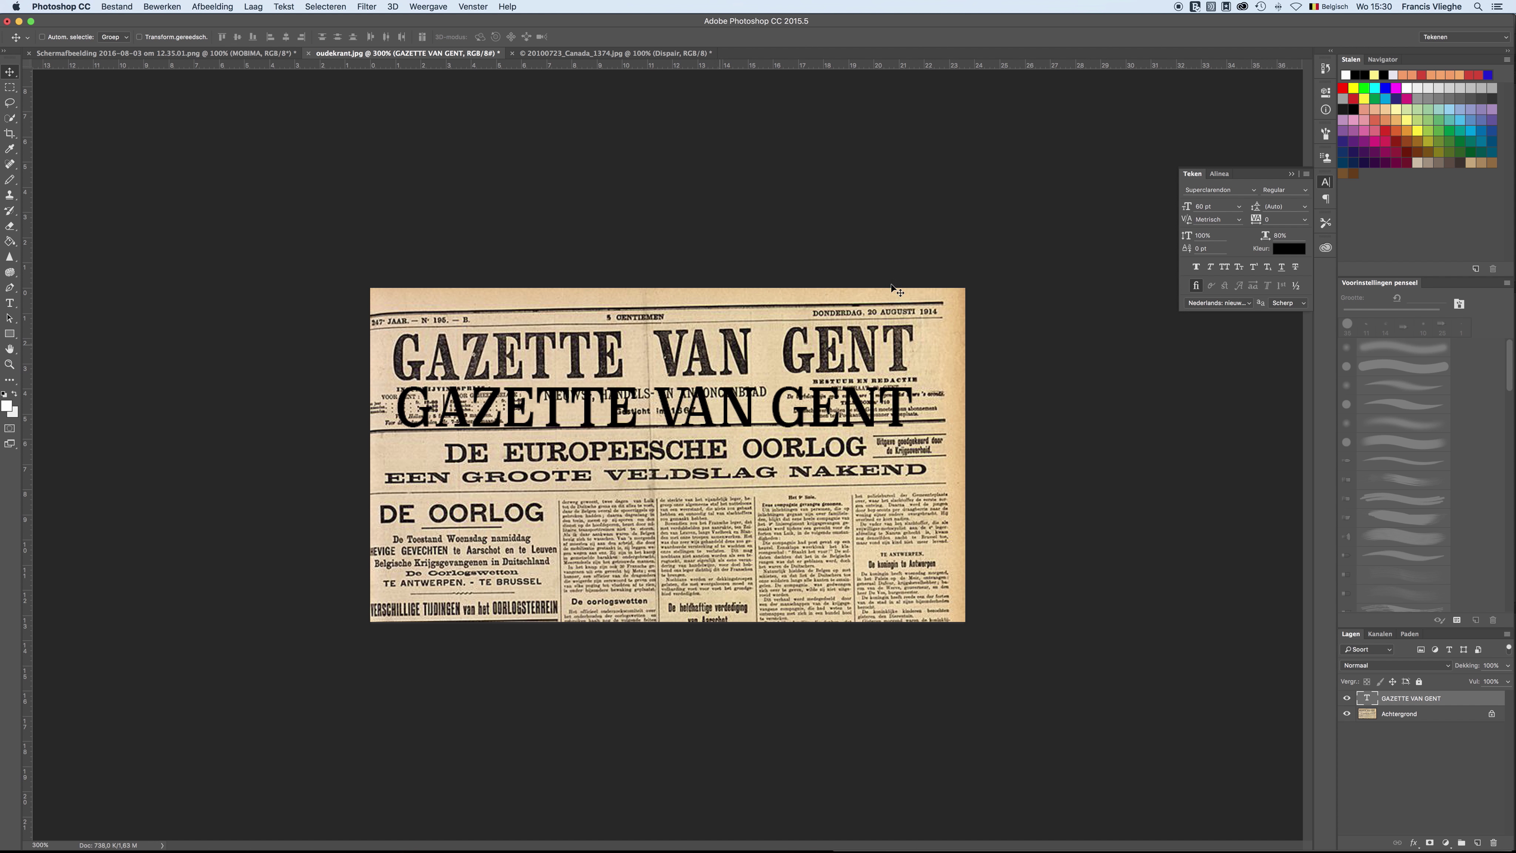
left_click(1278, 236)
type("70")
key("Return")
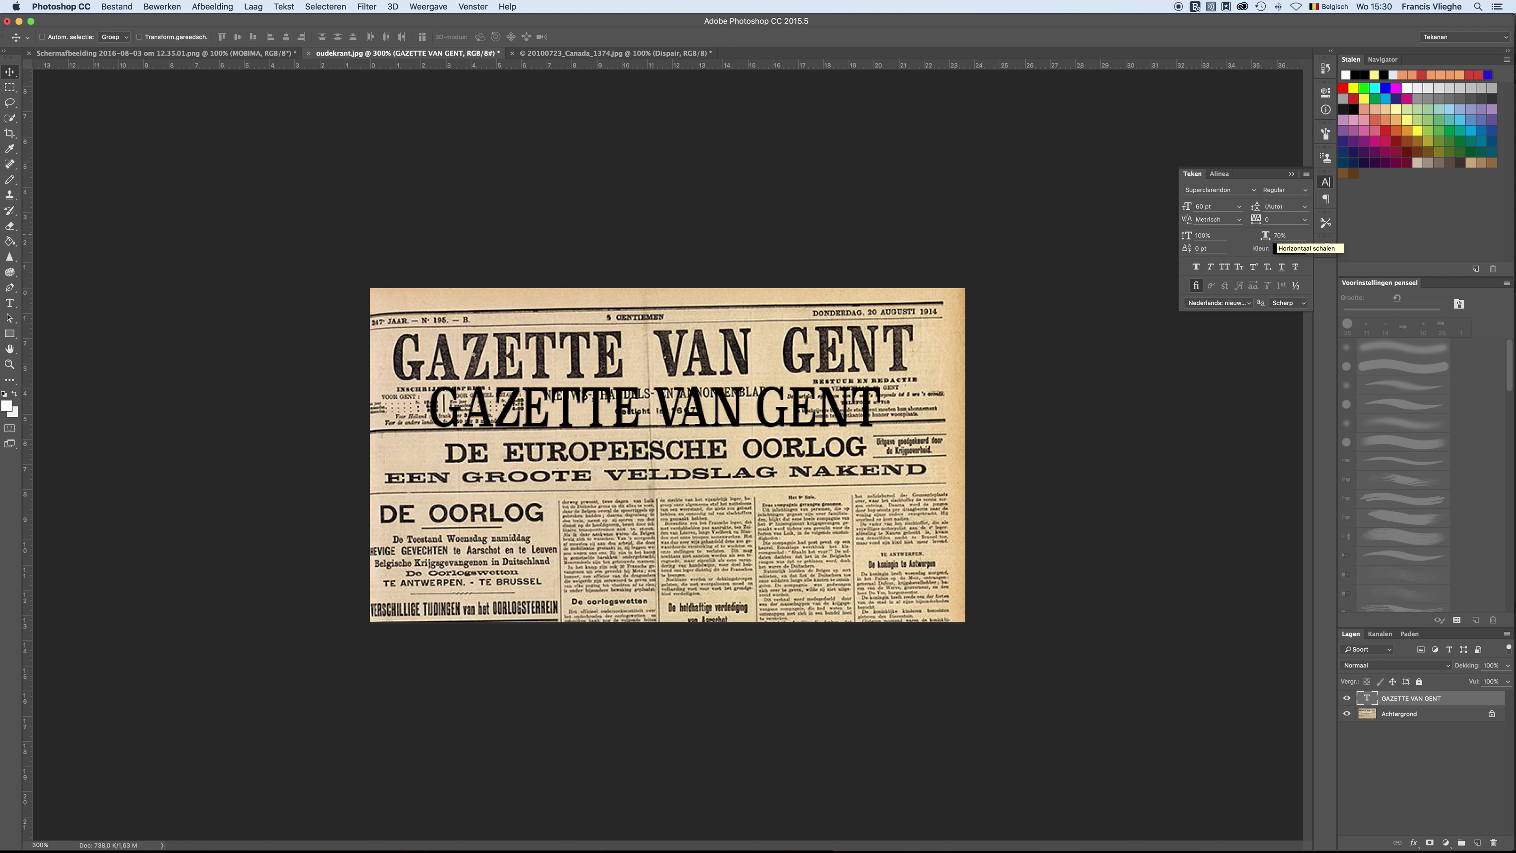
left_click(1197, 267)
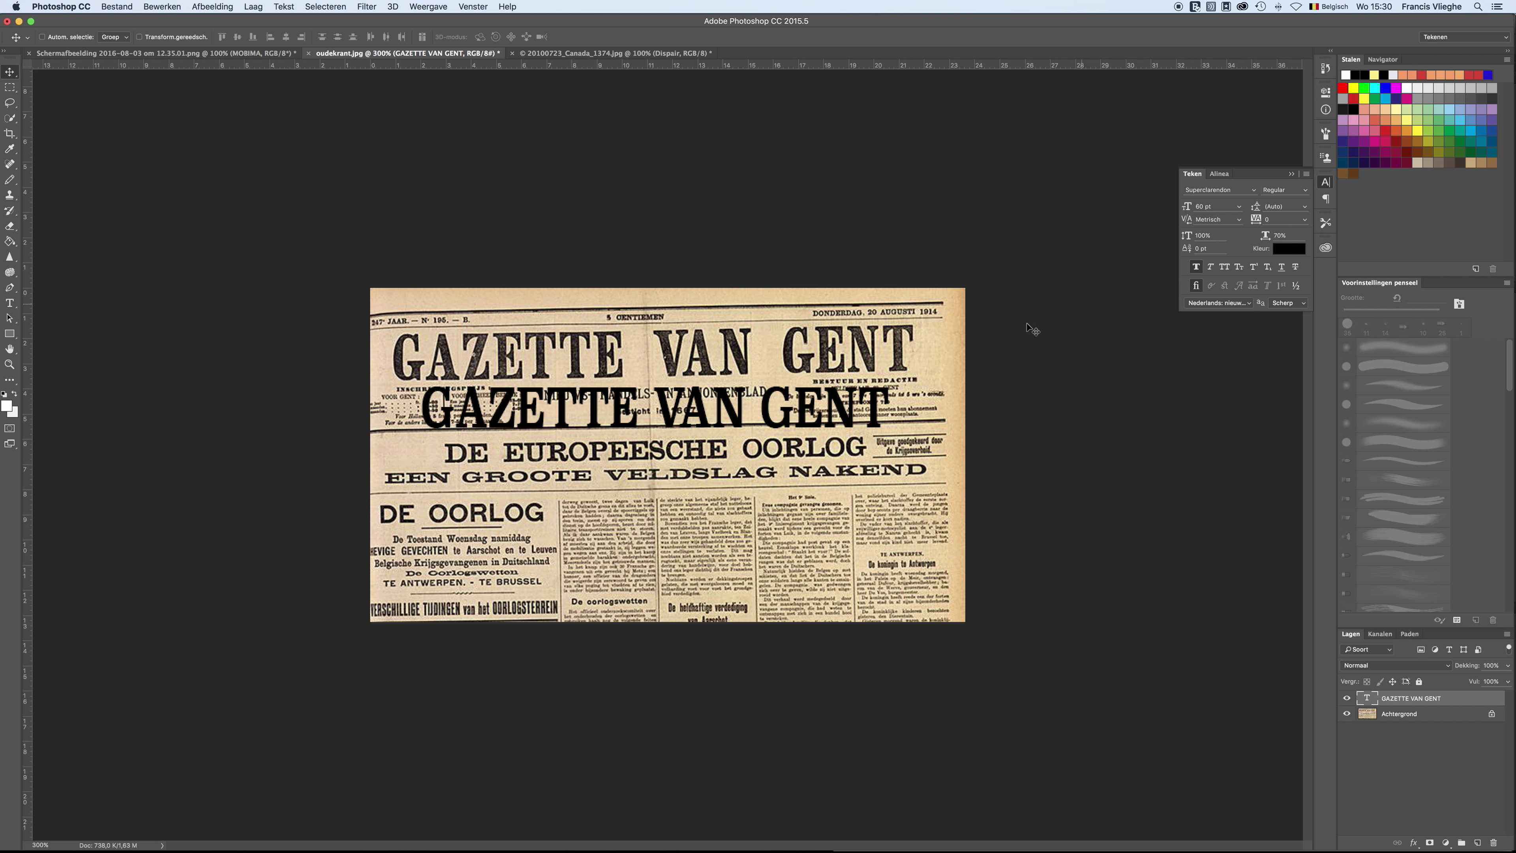
left_click(137, 55)
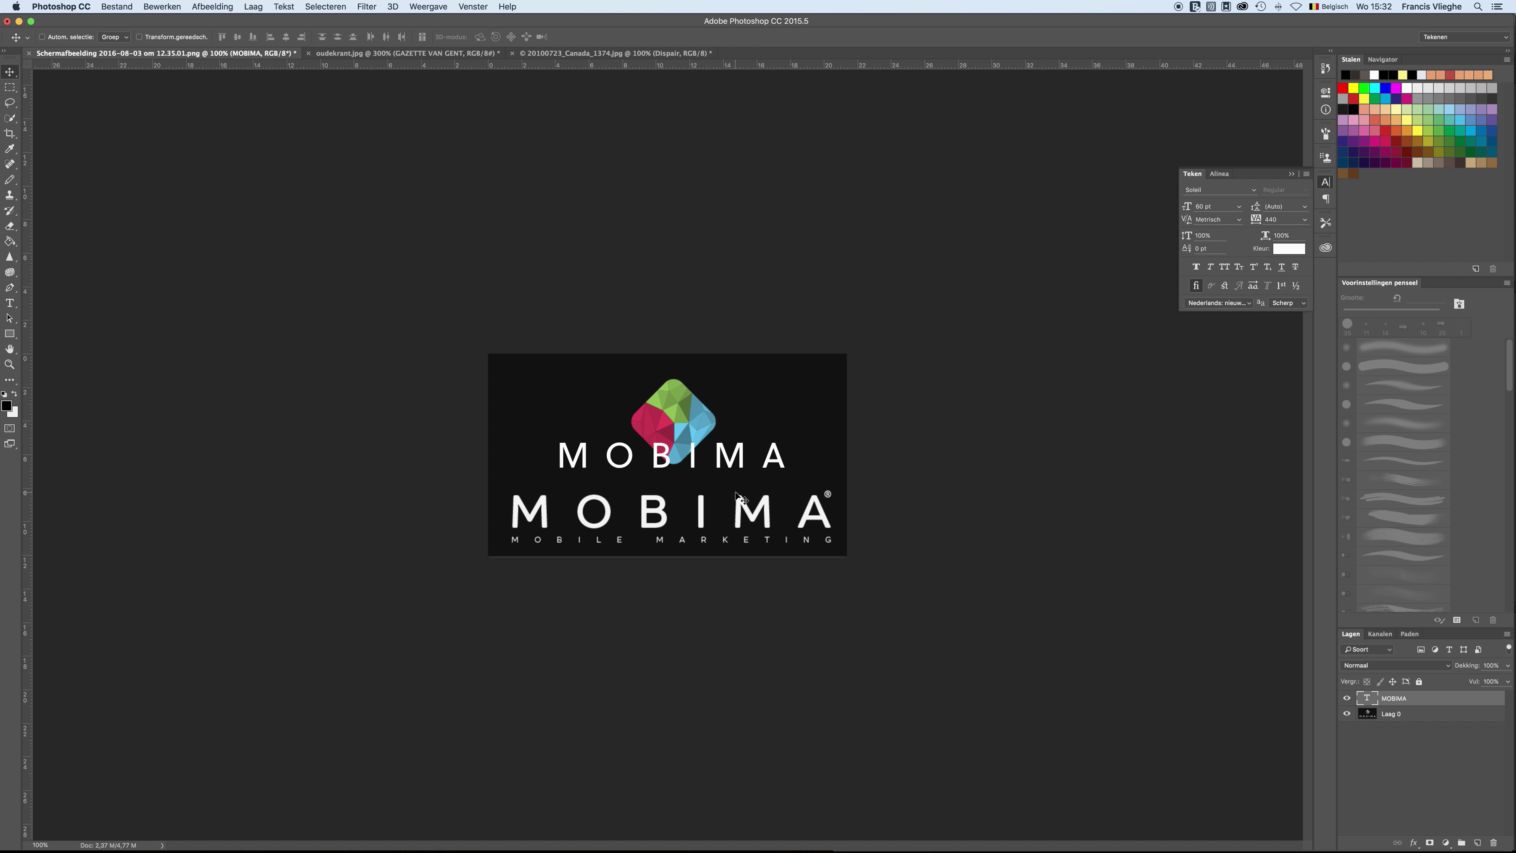
Step: Switch to the oudekrant.jpg Gazette van Gent newspaper document
left_click(420, 54)
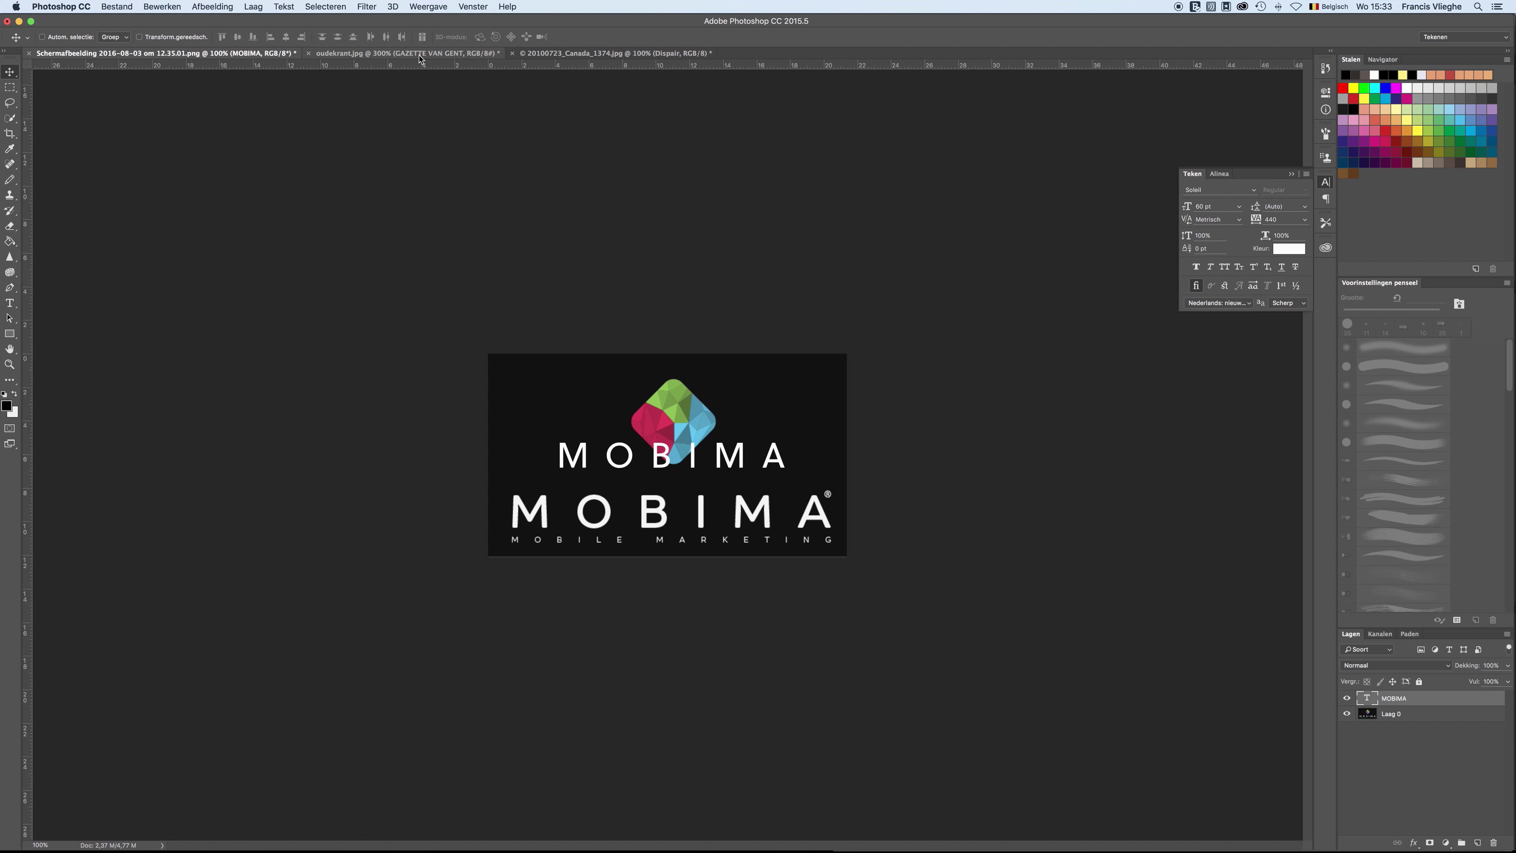